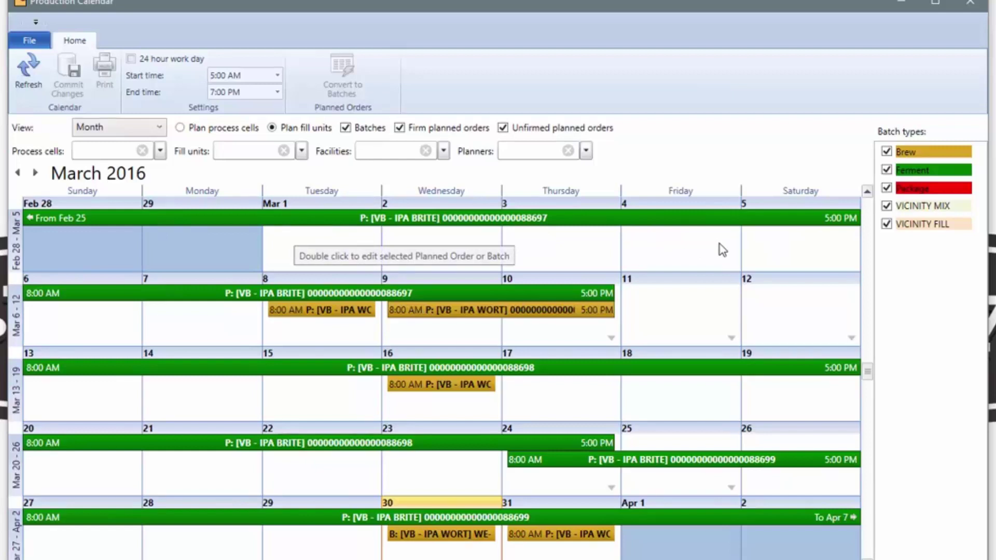
Exclude the Ferment and Package batch types from the March 2016 calendar and refresh it.
click(887, 170)
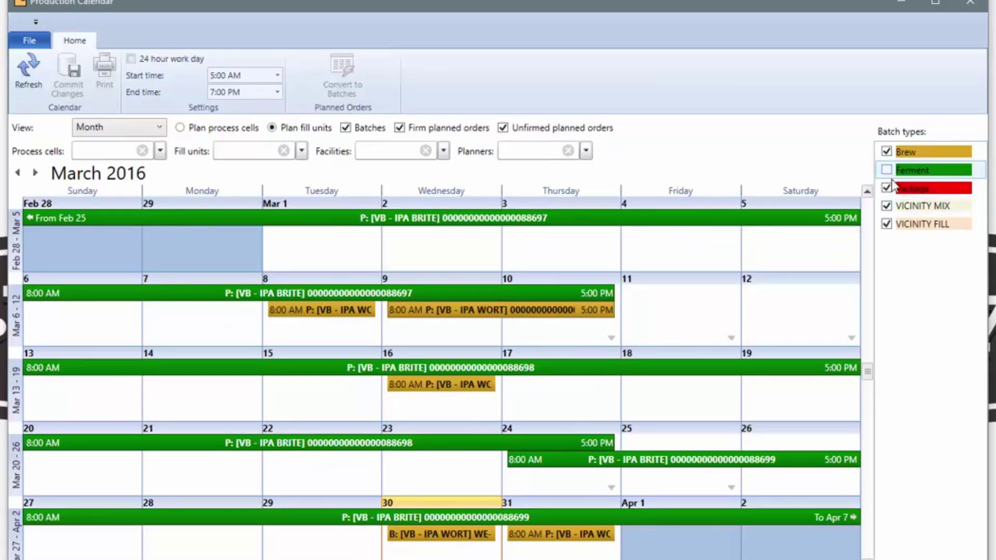
click(888, 187)
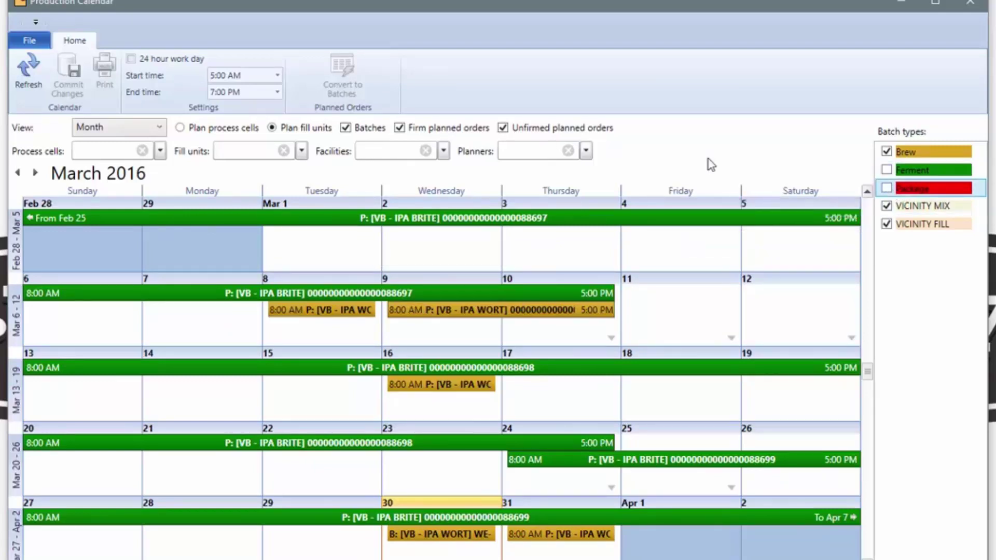
click(28, 69)
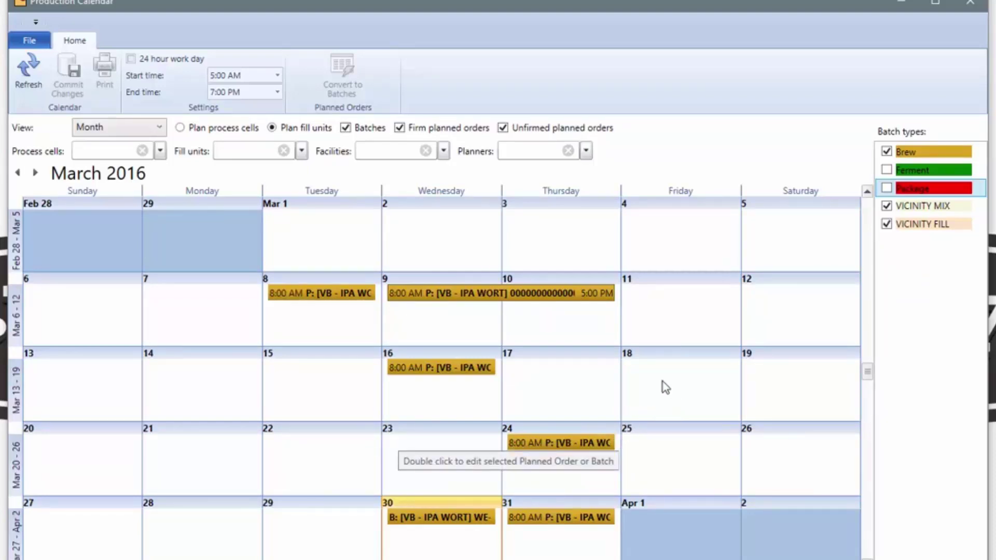
Start a new planned order on March 22 and look up WORT to choose VB - IPA WORT as its component.
click(333, 440)
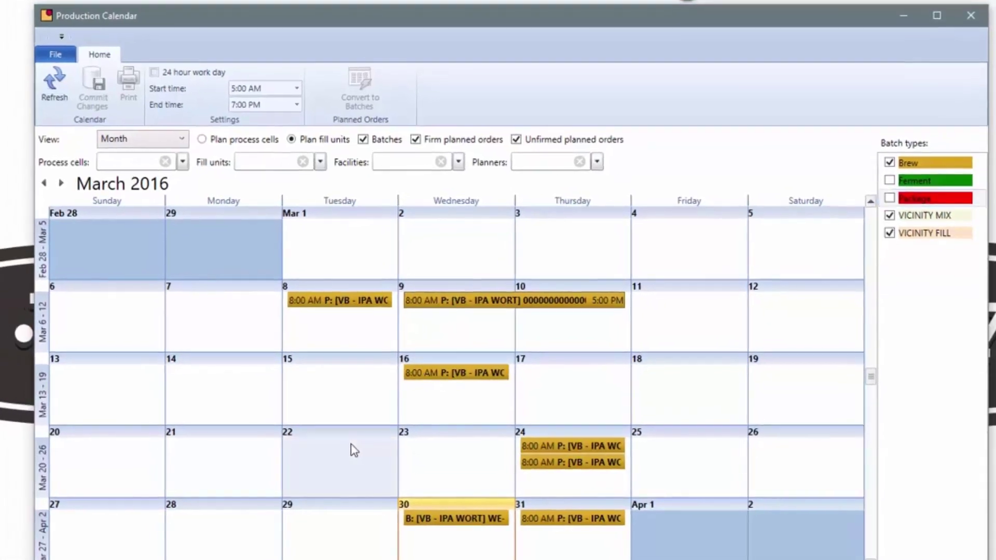
double_click(355, 450)
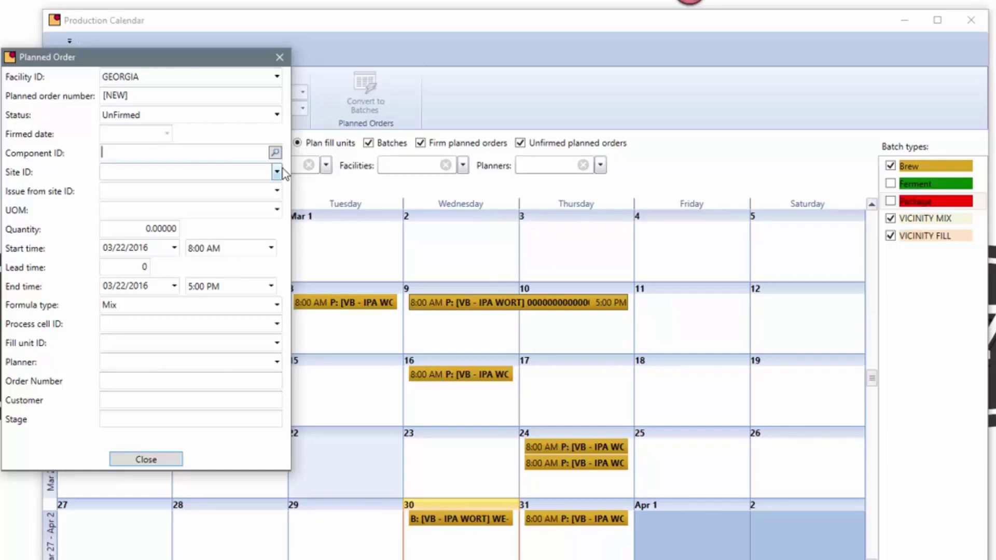
text(WORT)
key(Tab)
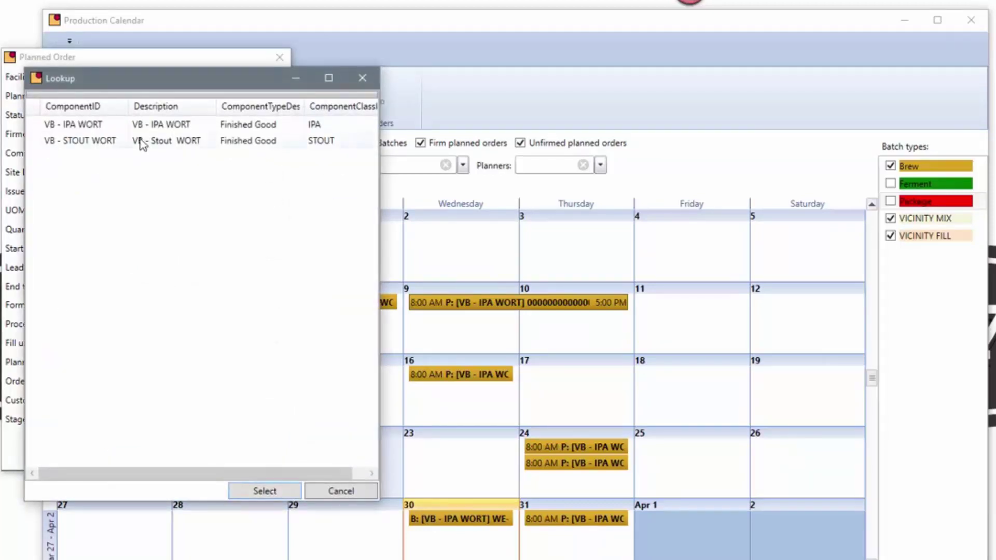
double_click(83, 126)
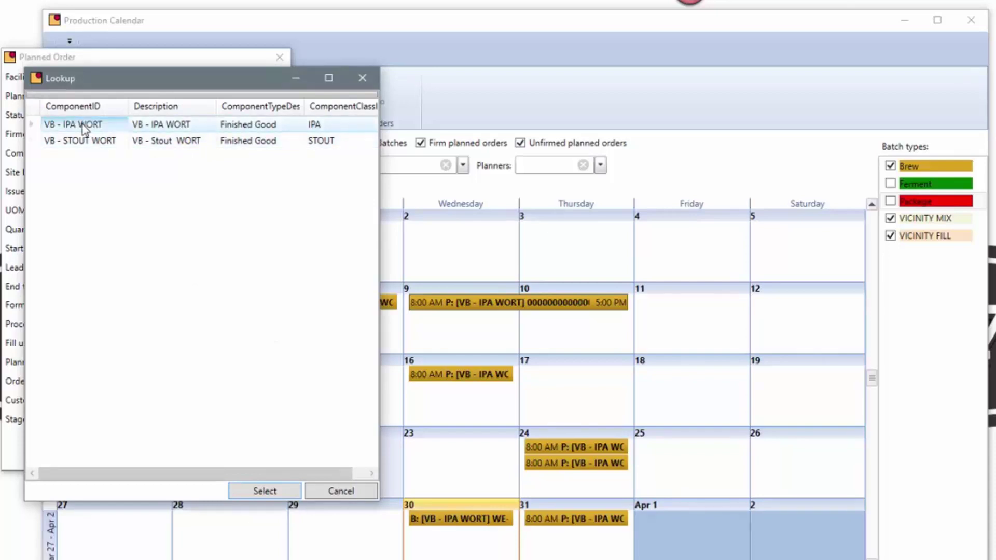
Set the new planned order's quantity to 100 BBL, keep the remaining defaults, and close the order form.
key(Tab)
key(Tab)
key(Tab)
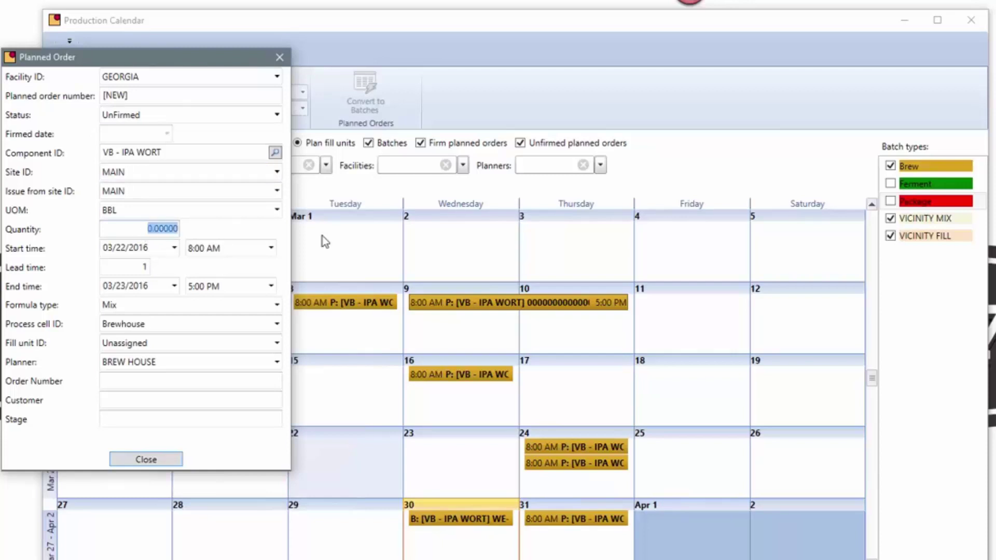
text(100.)
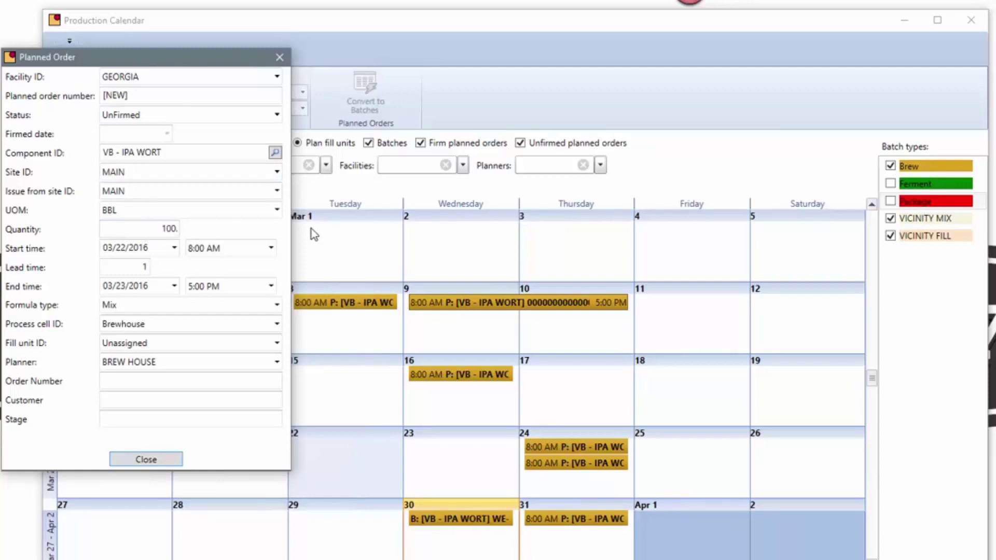
key(Tab)
key(Tab)
key(Tab)
key(Tab)
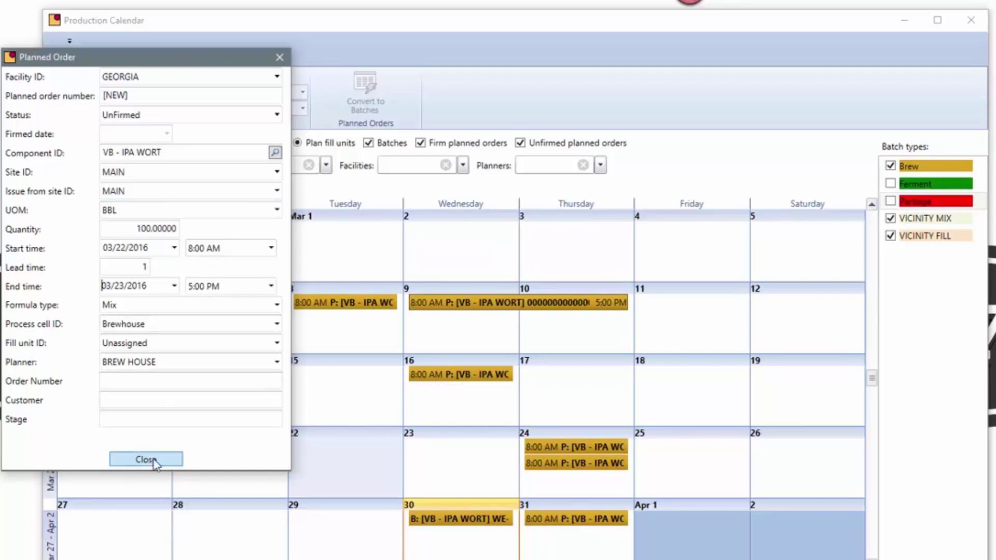
click(146, 460)
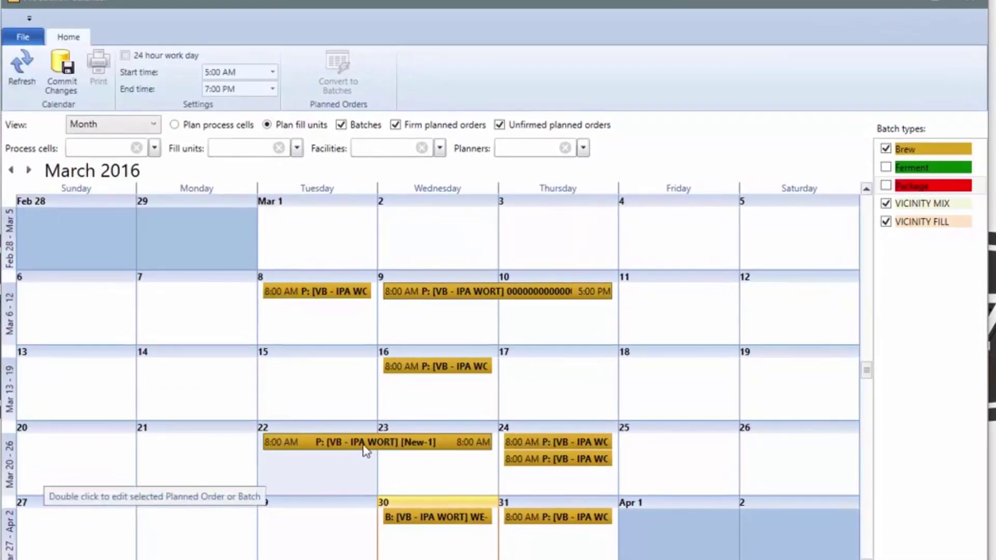
Shorten the new VB - IPA WORT planned order so it covers only March 22, and commit the calendar changes.
click(364, 446)
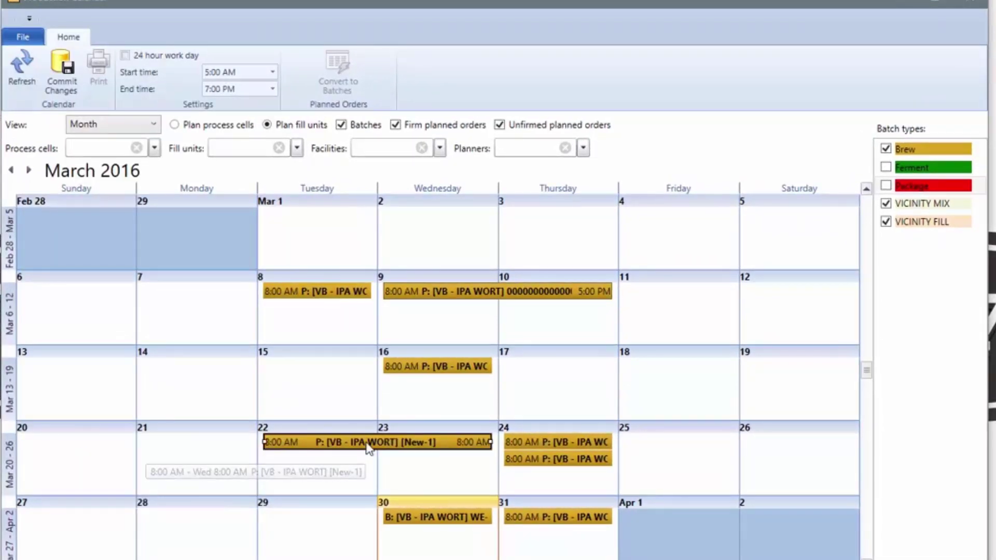
drag(491, 443, 321, 448)
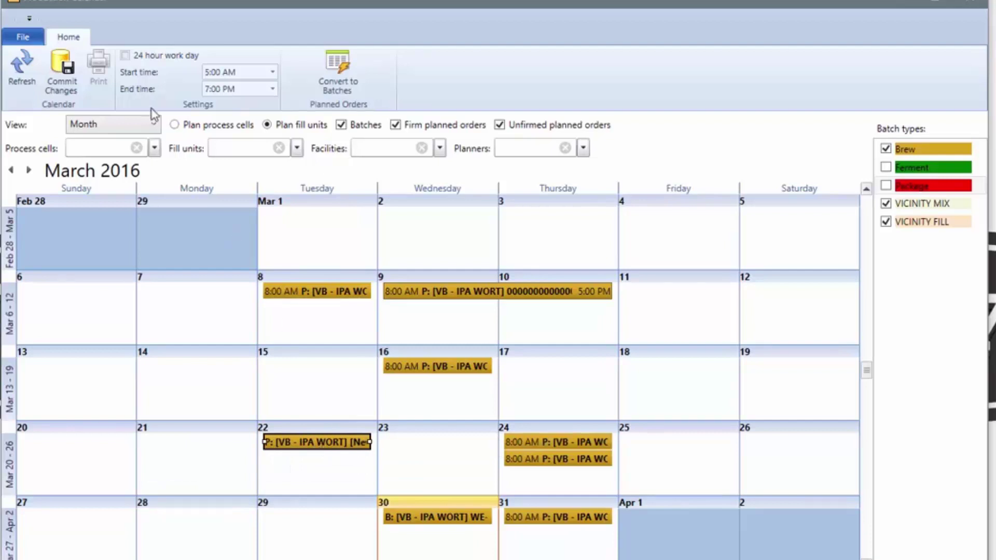
click(65, 73)
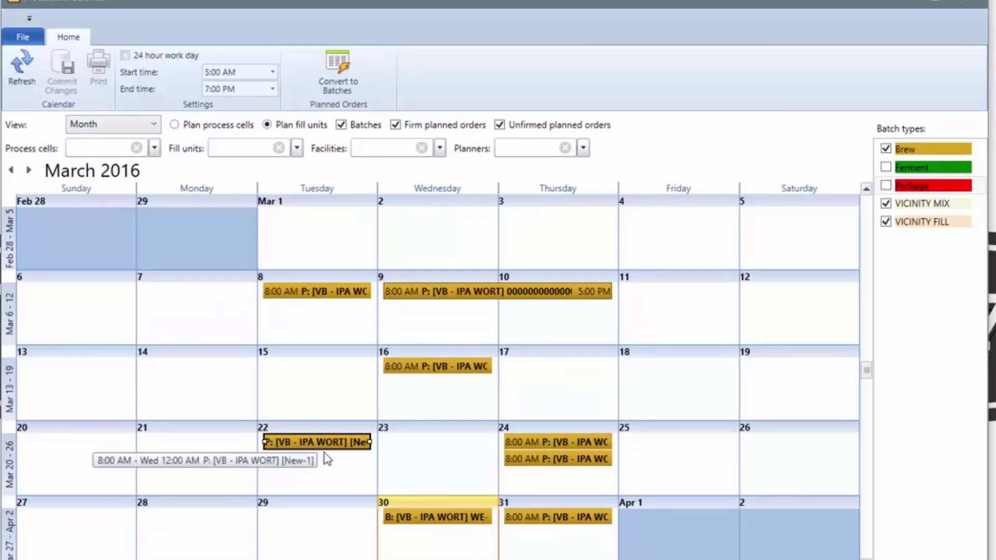
Open the March 31 VB - IPA WORT planned order to review its details, and close it.
drag(310, 446, 343, 451)
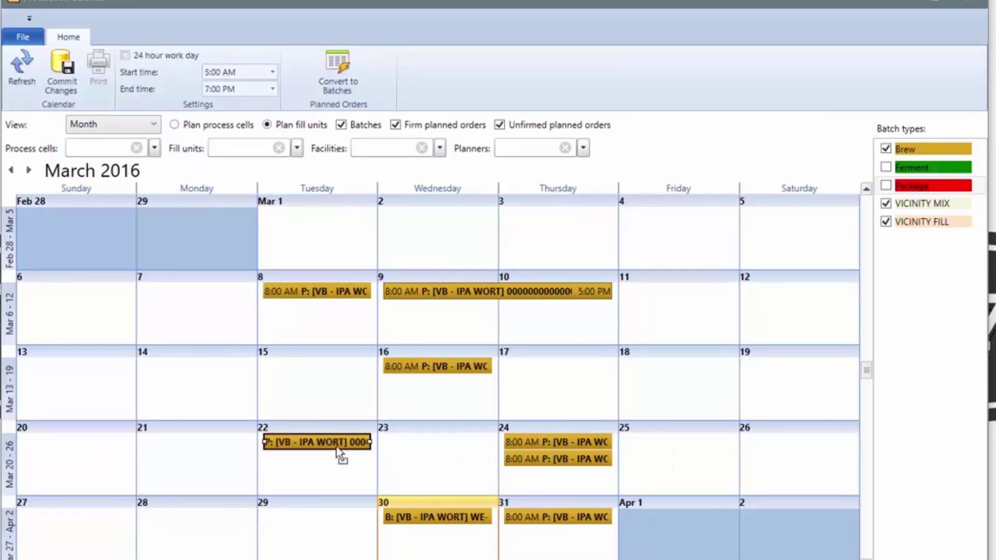
click(444, 461)
click(531, 521)
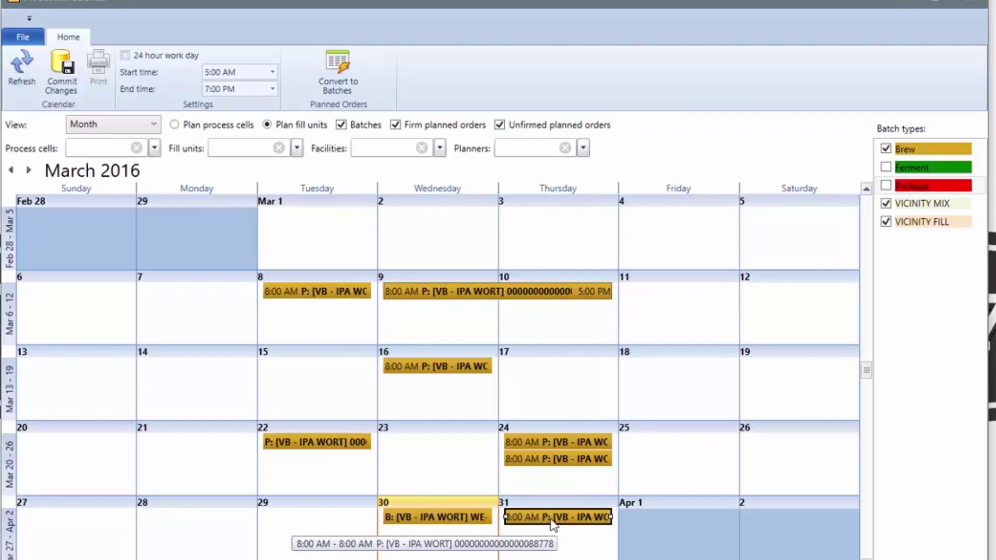
double_click(553, 524)
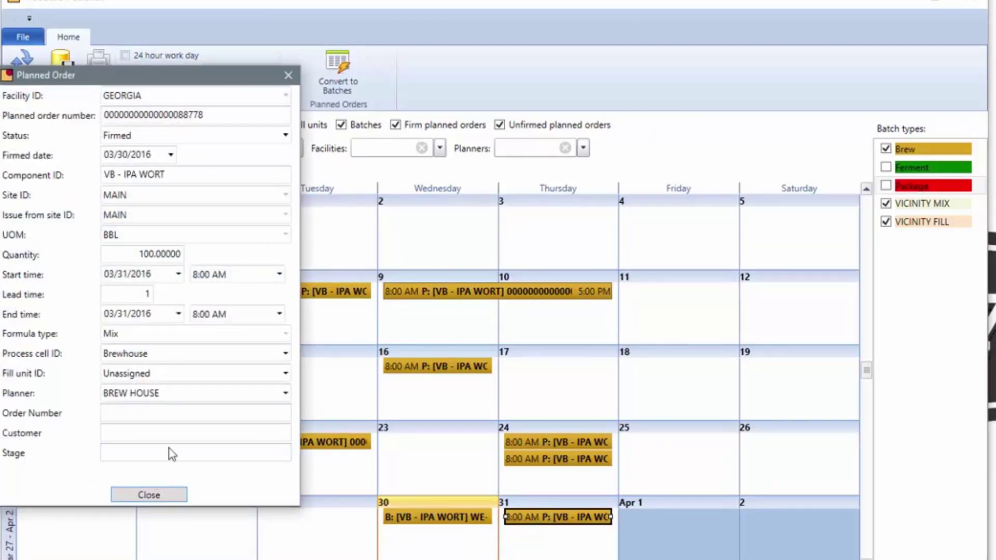
click(147, 496)
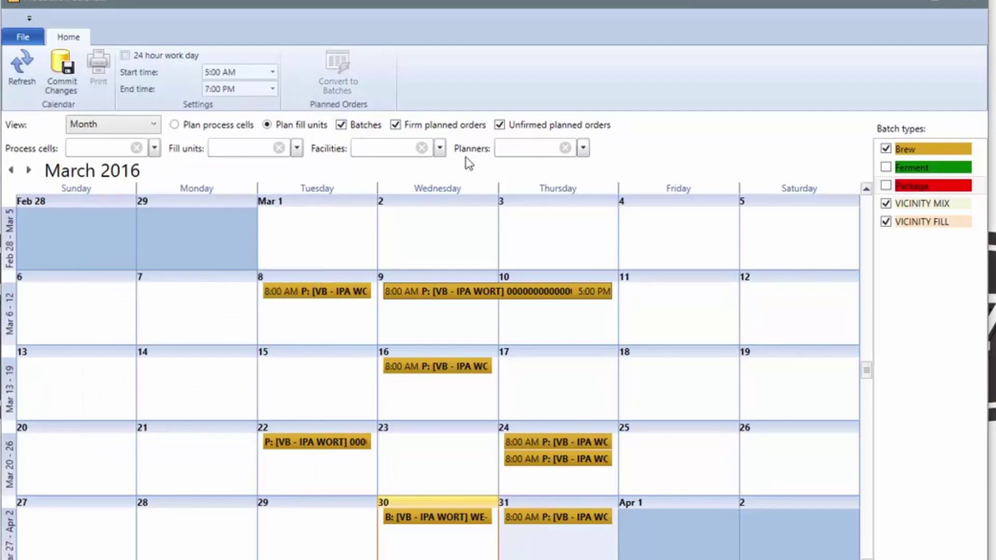
Preview converting the March 31 VB - IPA WORT planned order to batches, and close the preview without saving.
click(558, 517)
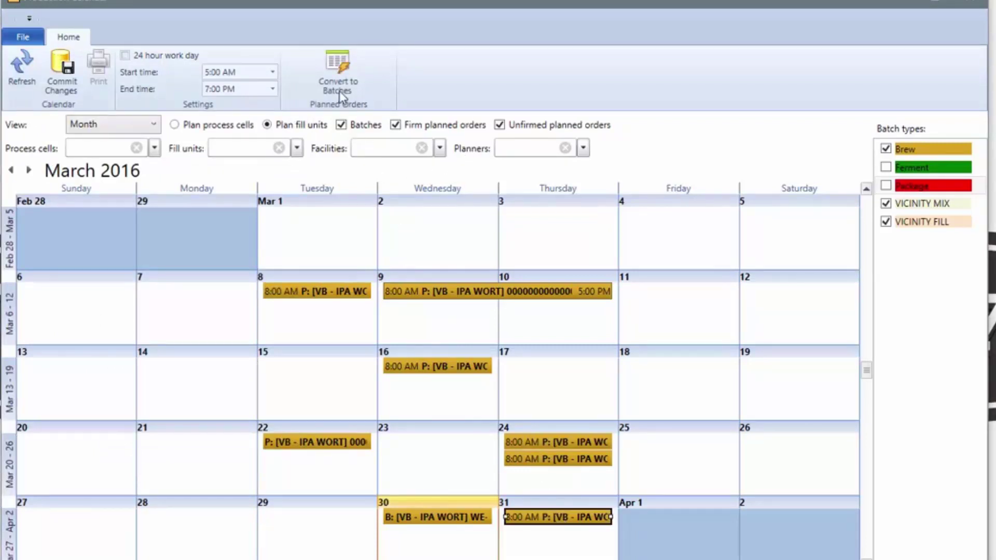
click(335, 78)
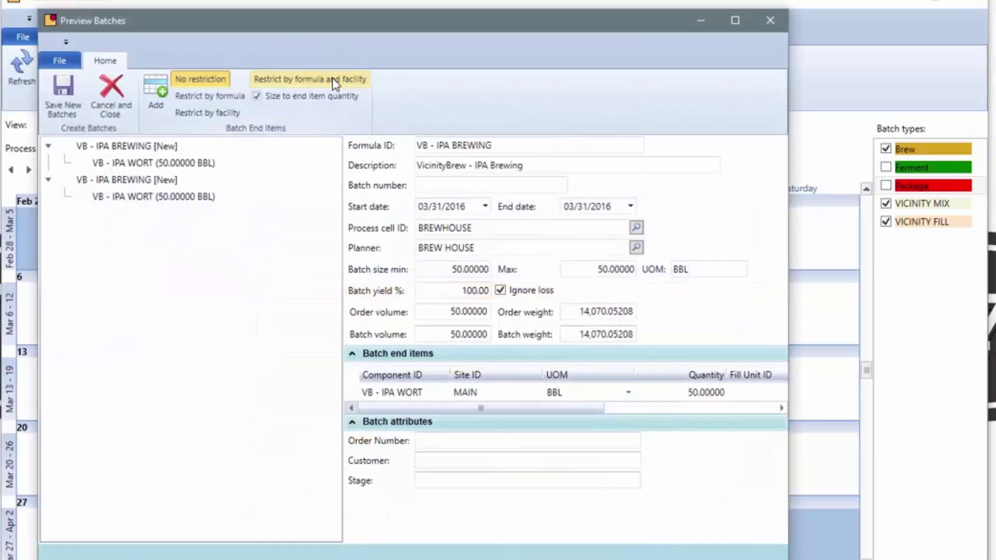
click(168, 165)
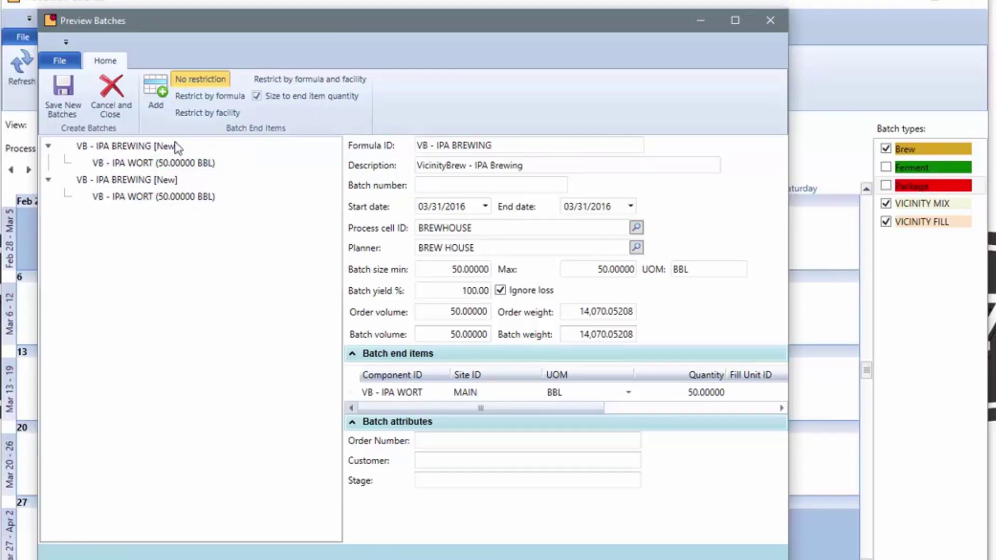
click(783, 17)
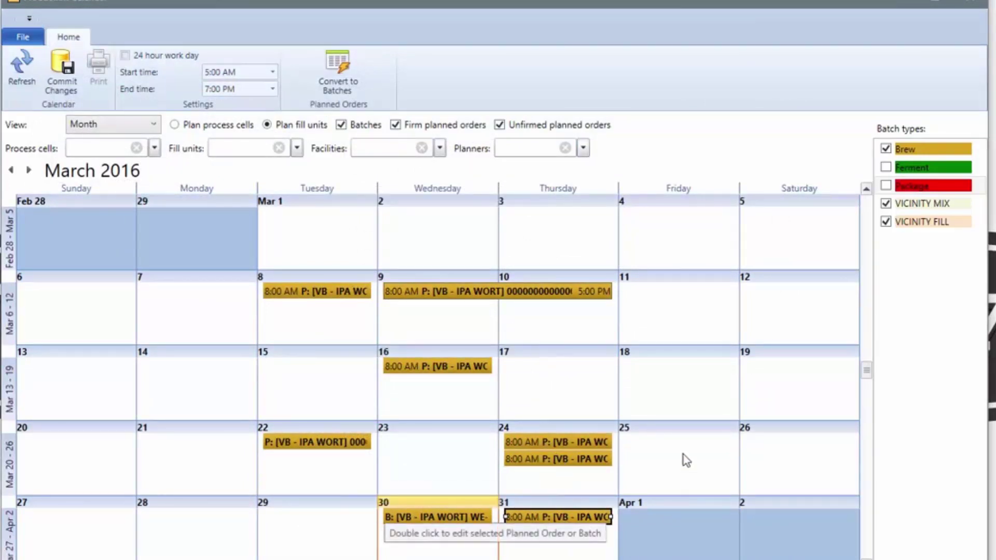
Open the March 30 VB - IPA WORT batch in Batch Entry and view its end items and procedures.
click(465, 520)
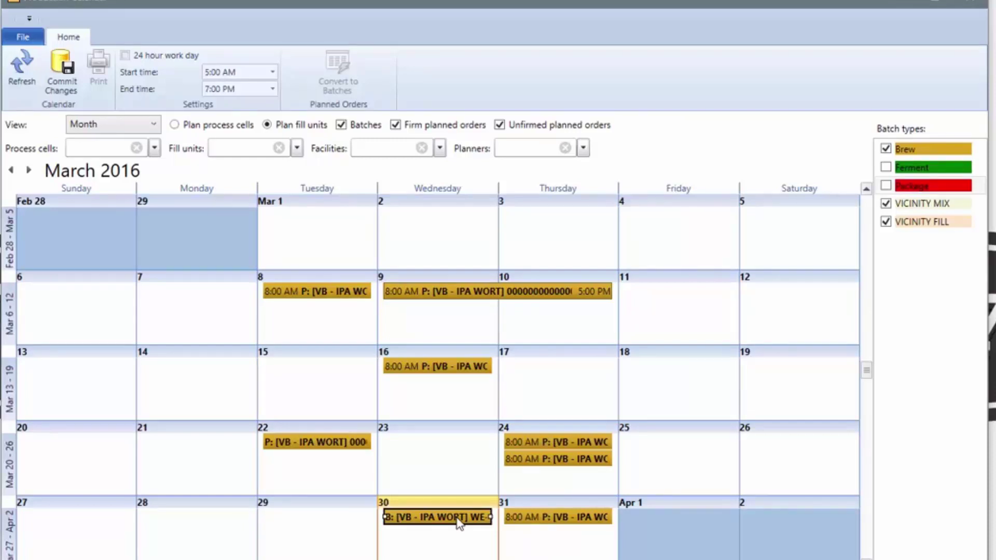
double_click(457, 518)
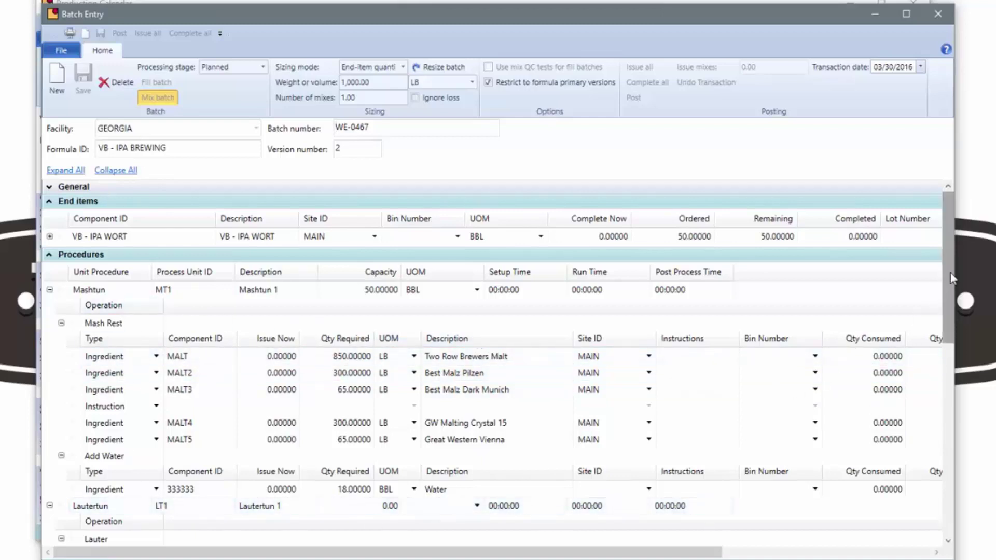
mouse_move(950, 273)
mouse_down()
mouse_move(950, 462)
mouse_move(942, 274)
mouse_up()
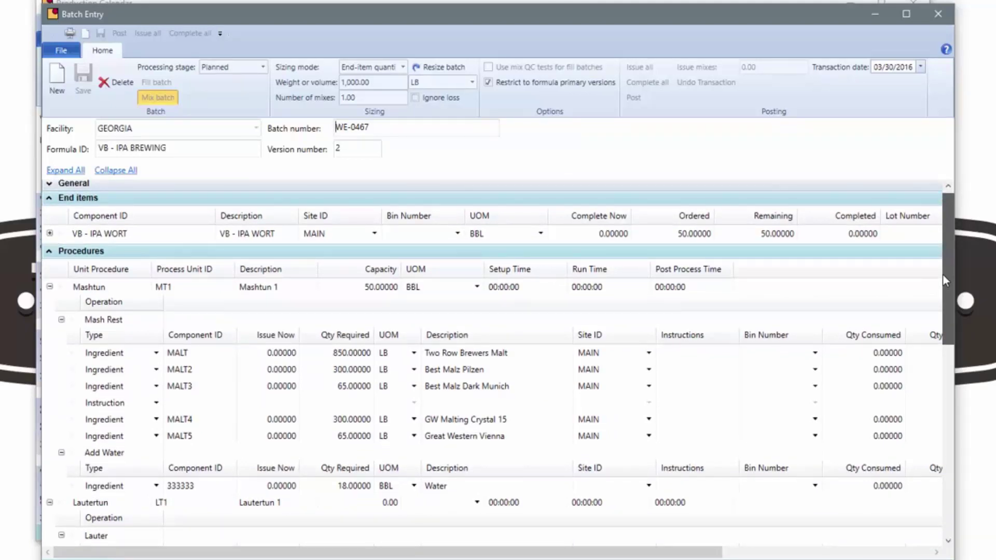
drag(942, 274, 942, 274)
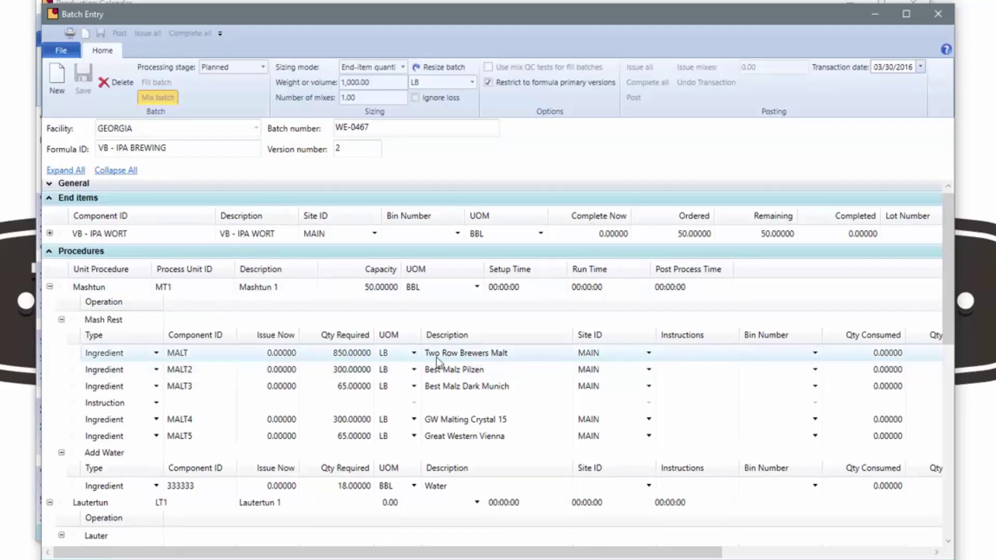
Examine the Issue Now and Qty Required values of the malt ingredients under the Mash Rest operation.
click(270, 355)
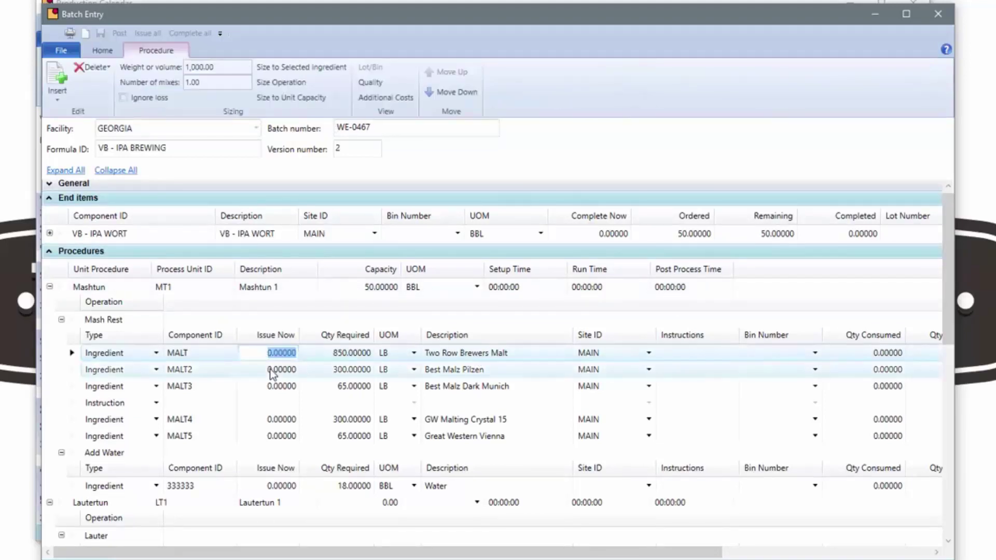
click(271, 371)
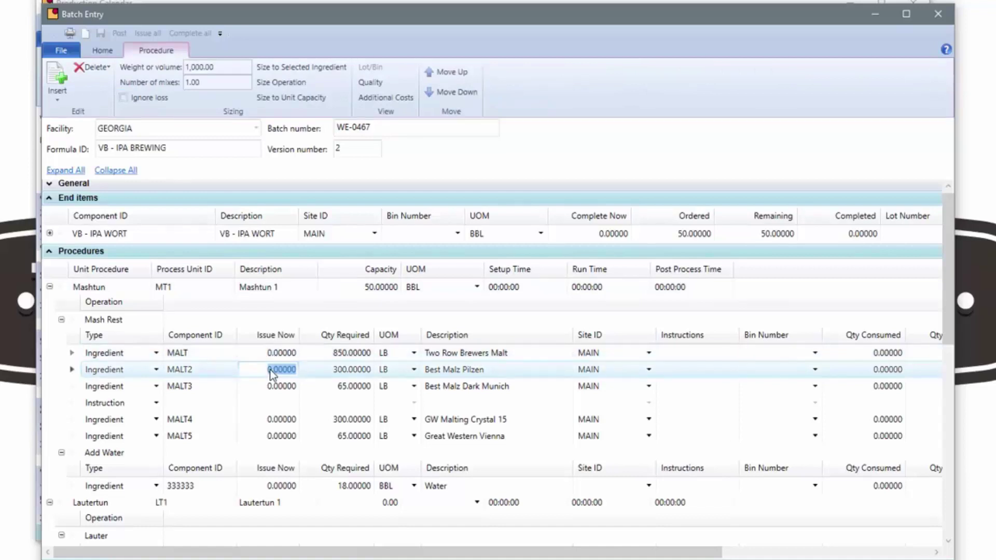
click(337, 354)
click(341, 370)
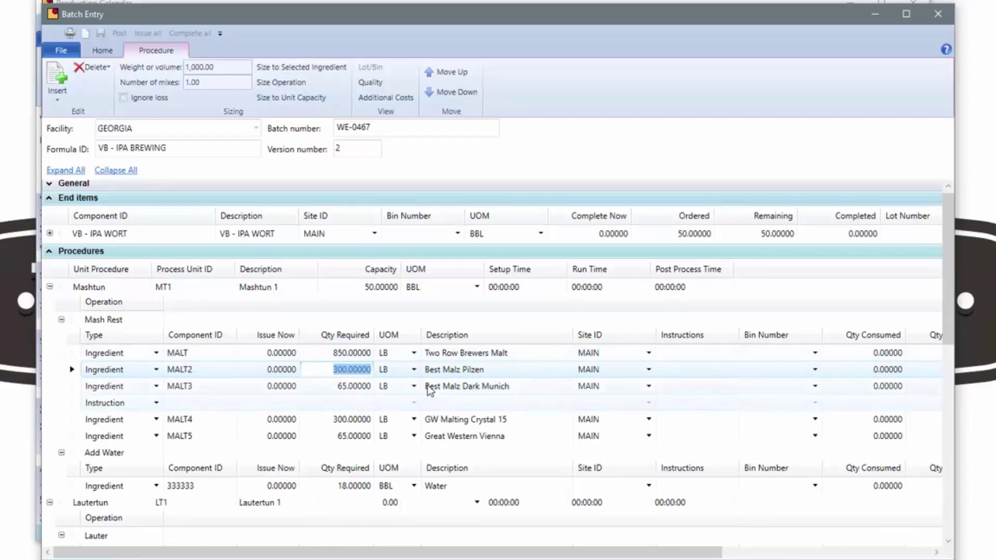
click(284, 354)
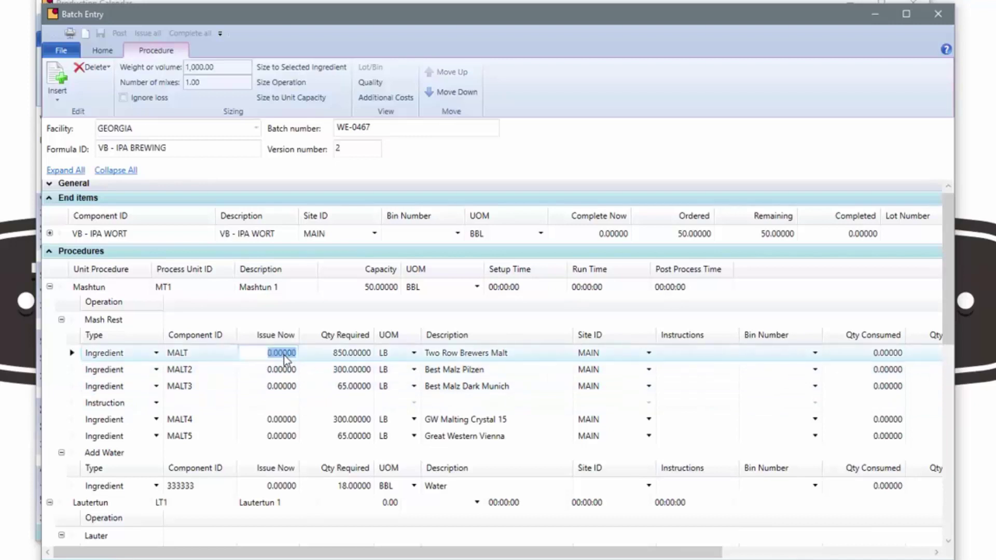
click(286, 369)
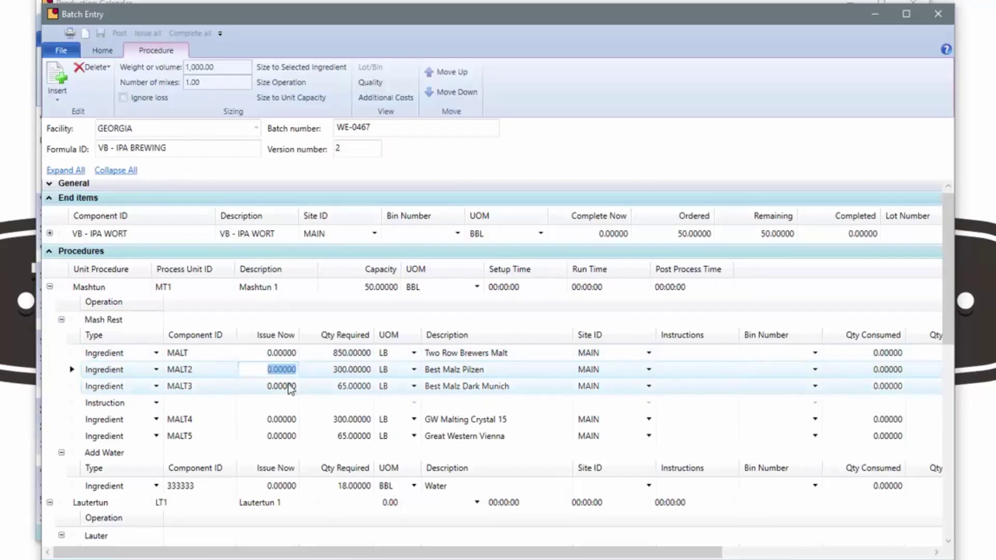
click(290, 388)
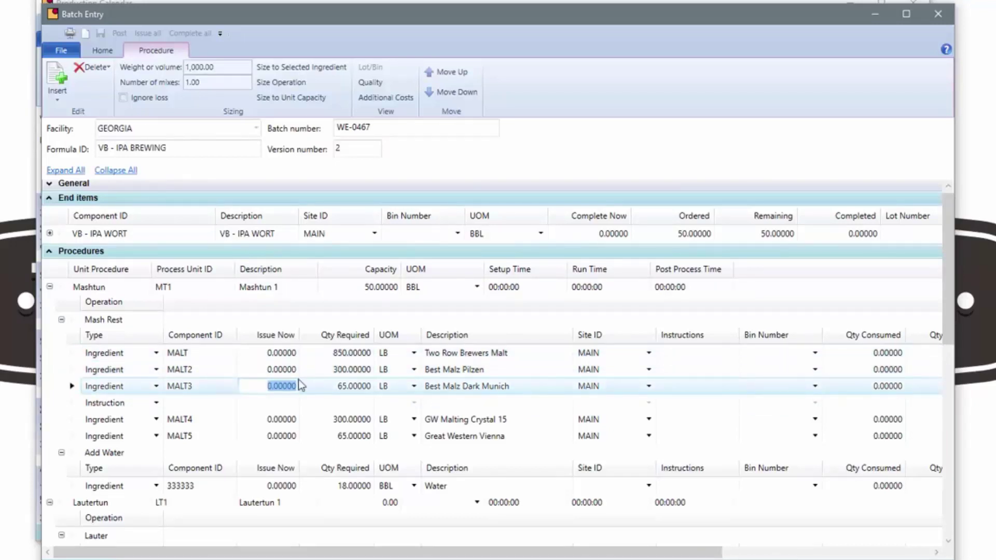
click(344, 355)
click(352, 370)
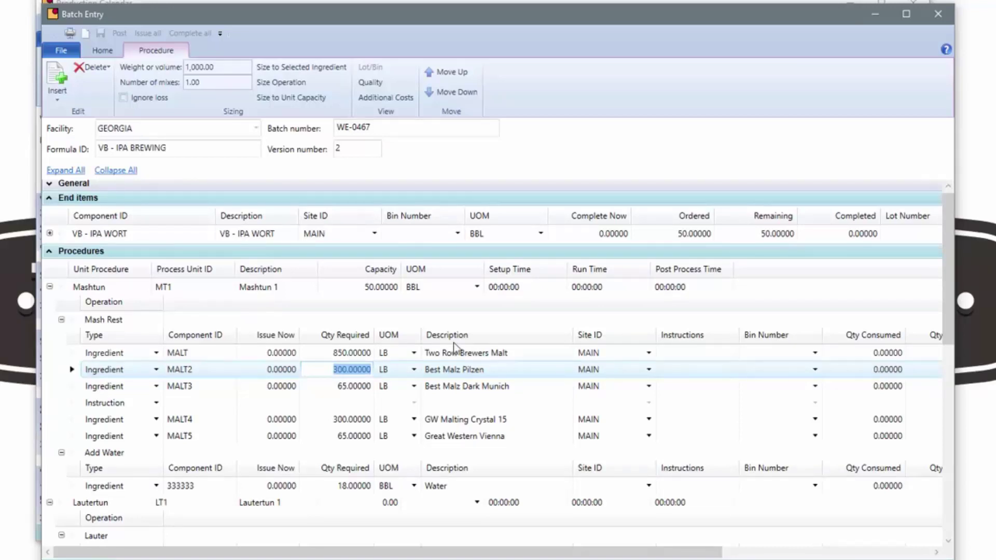
Move the ingredient grid's Description column directly after Issue Now, and return it to its place after UOM.
drag(465, 335, 301, 336)
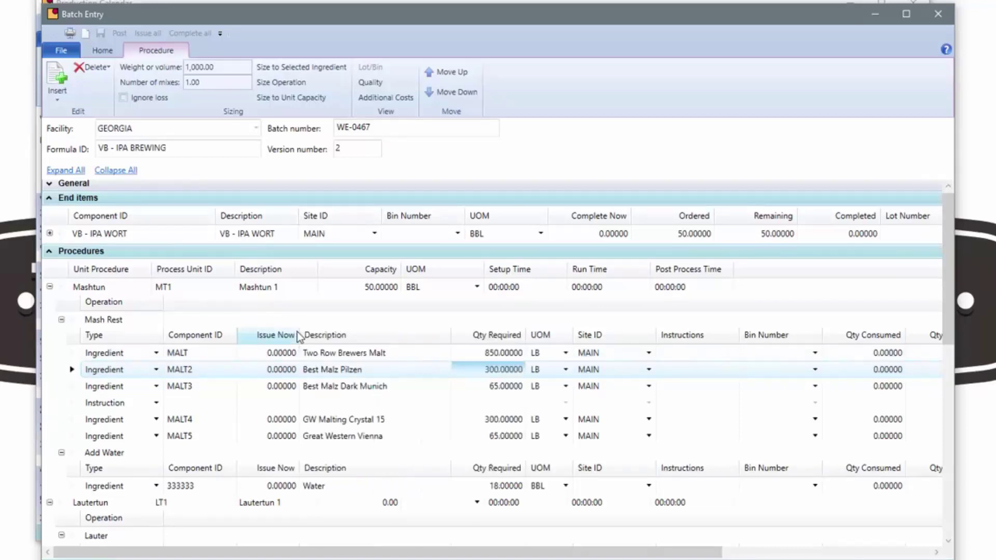
drag(362, 335, 585, 335)
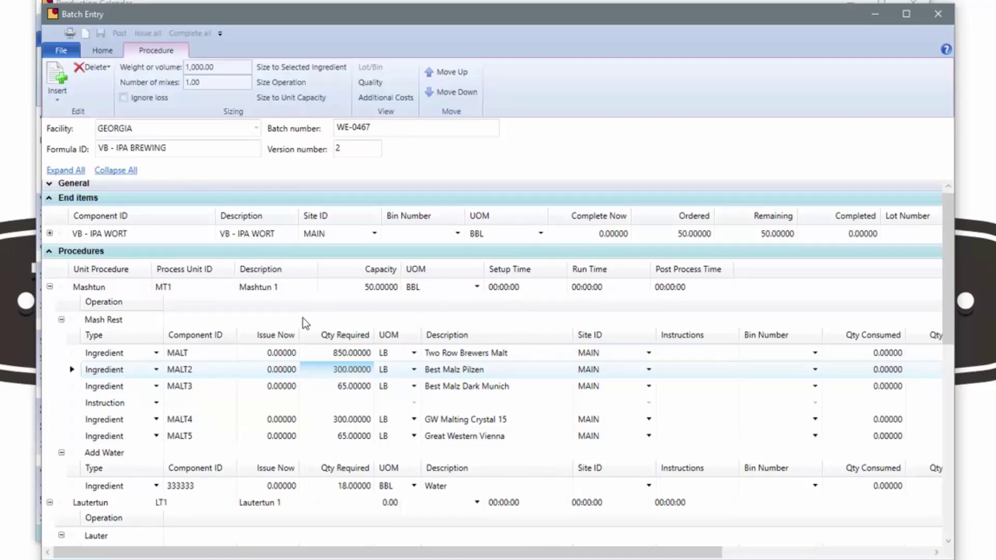
Change the batch's processing stage to Released.
click(285, 369)
click(285, 386)
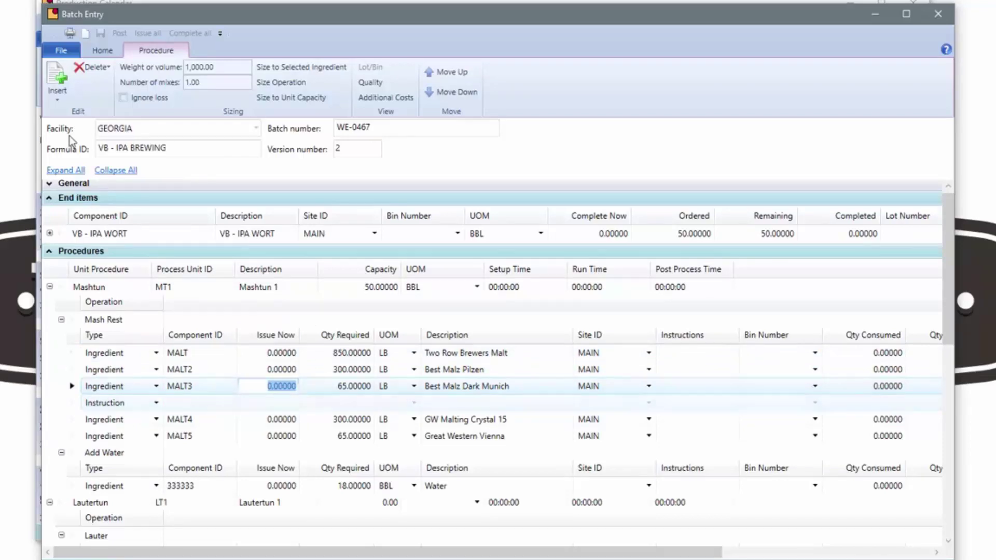
click(96, 51)
click(263, 67)
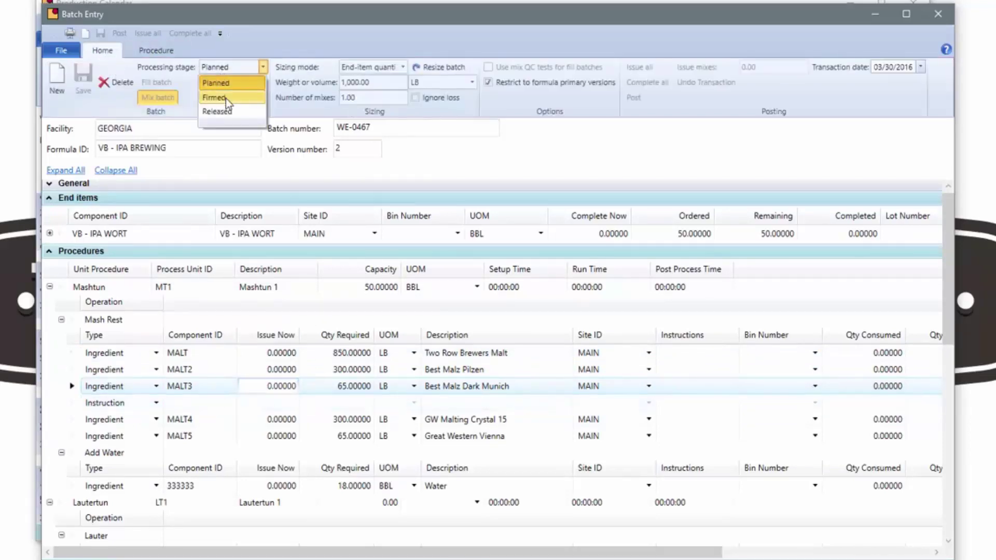
click(227, 111)
Set the Issue Now quantity of the MALT ingredient under Mash Rest to 852 LB.
click(280, 353)
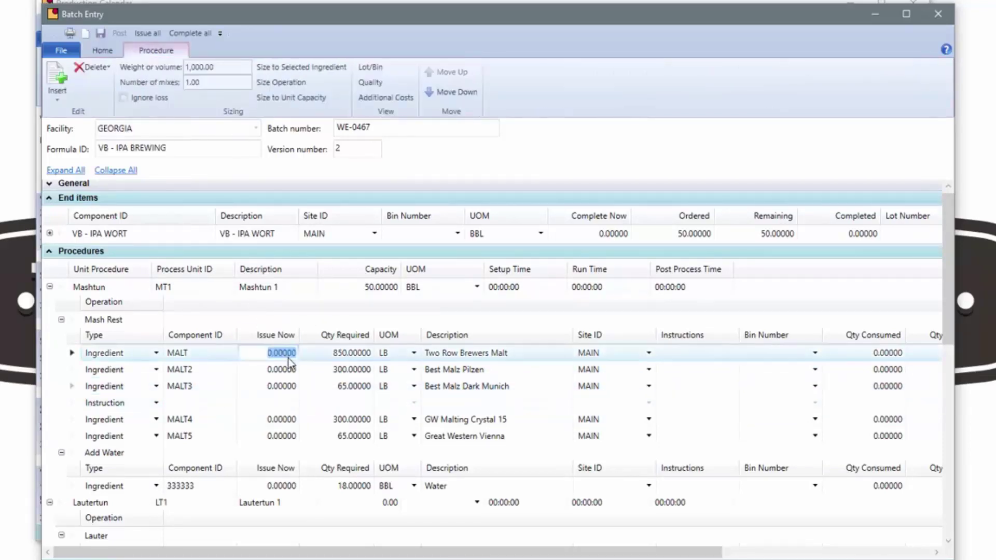
click(290, 388)
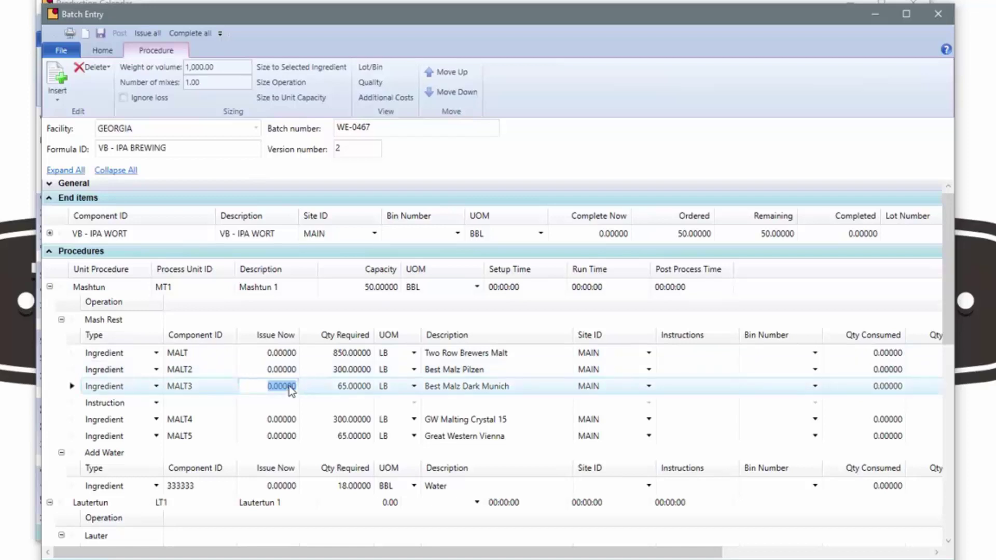
click(341, 353)
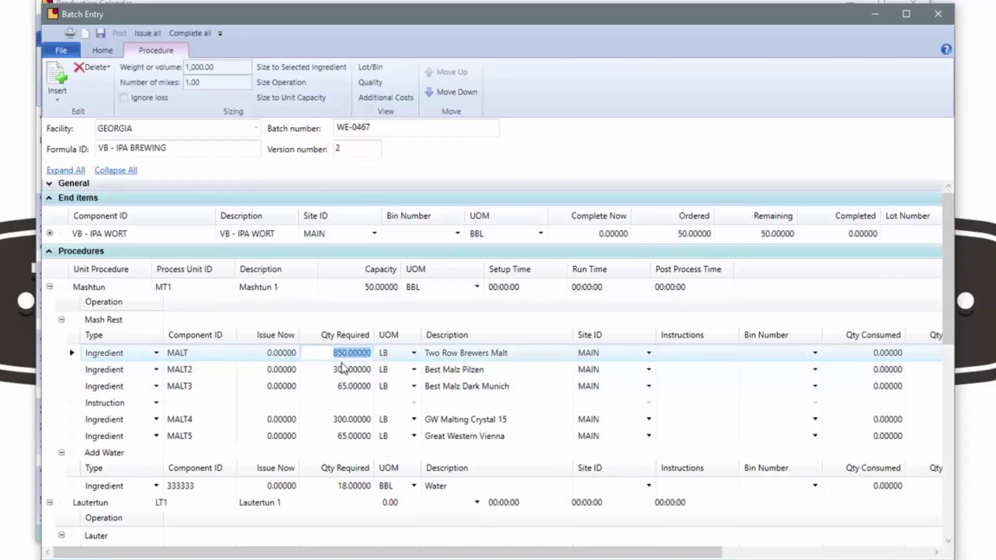
click(343, 368)
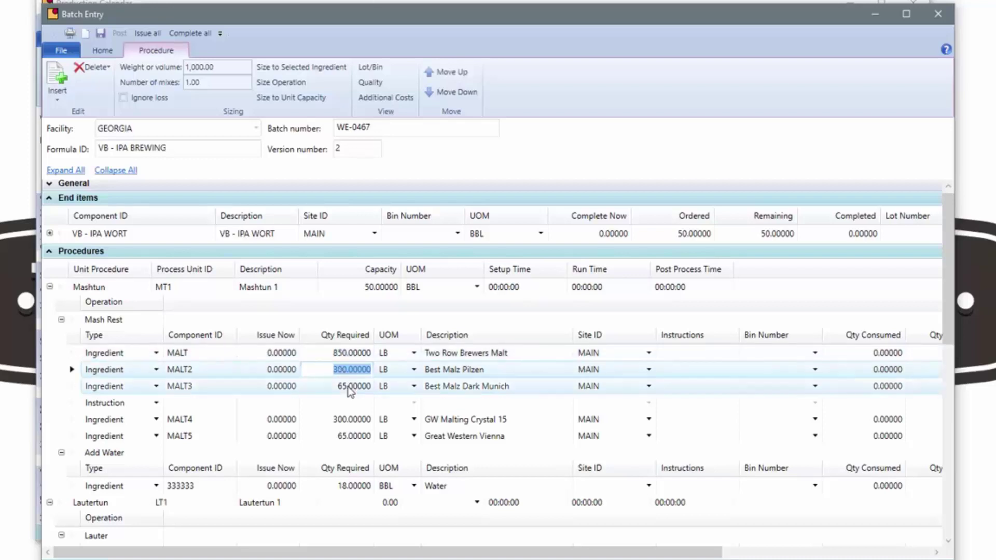
click(282, 353)
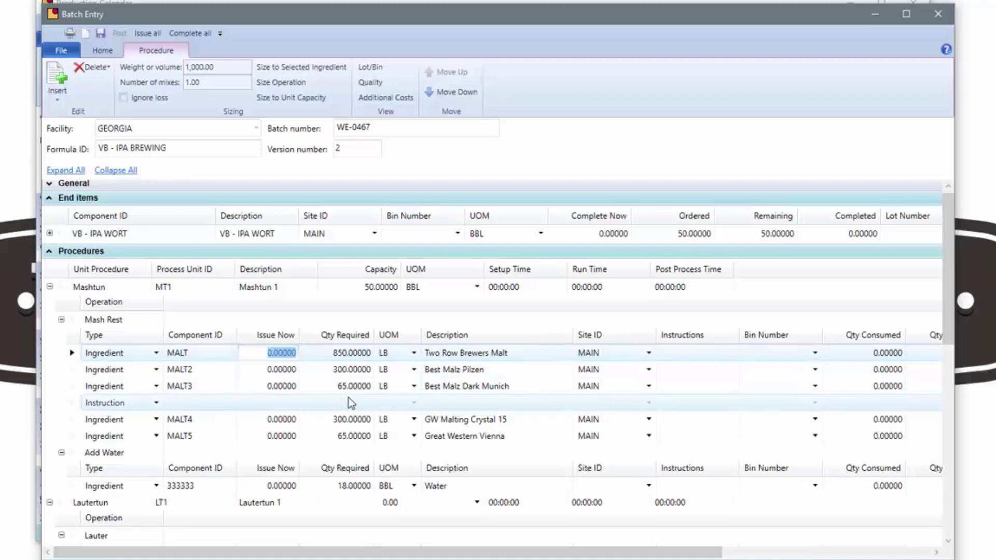
text(85.)
text(2)
key(Tab)
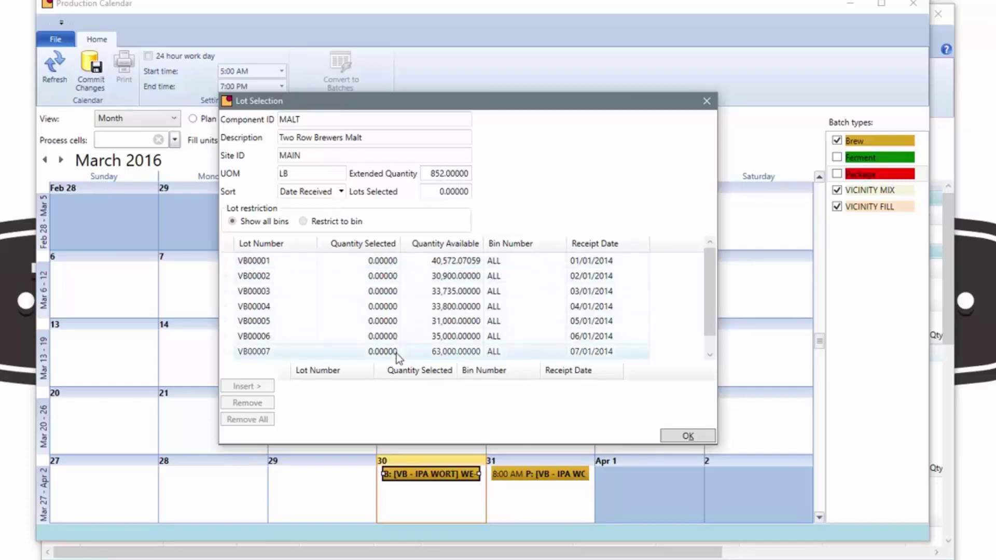
Allocate 200 LB of MALT from lot VB00001 and the remainder from lot VB00002, and accept the lot selection.
click(382, 261)
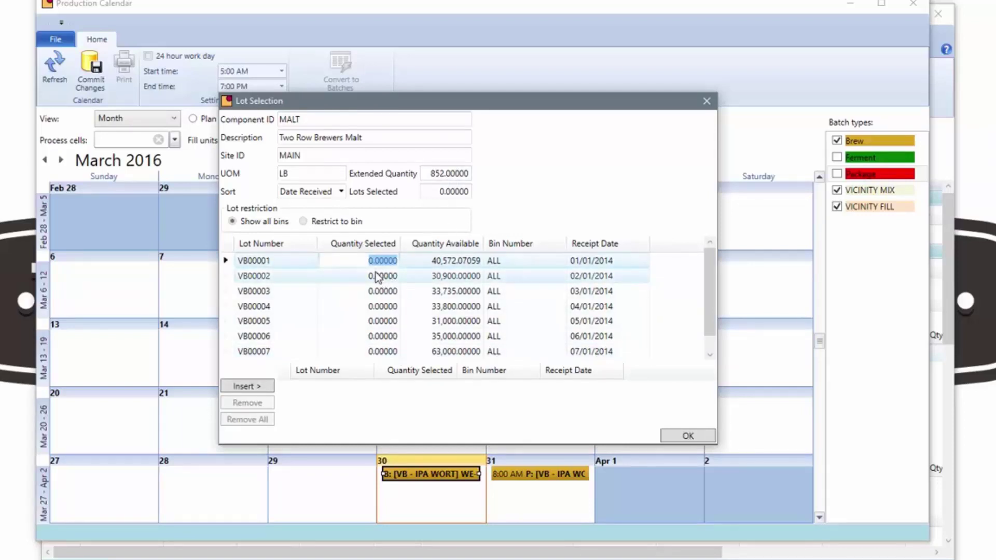
click(256, 389)
click(274, 402)
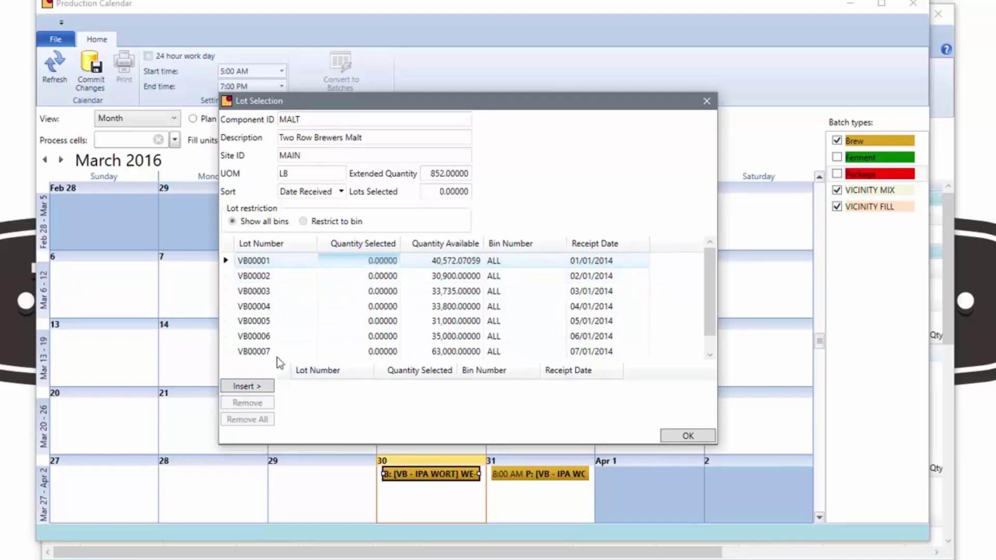
text(200)
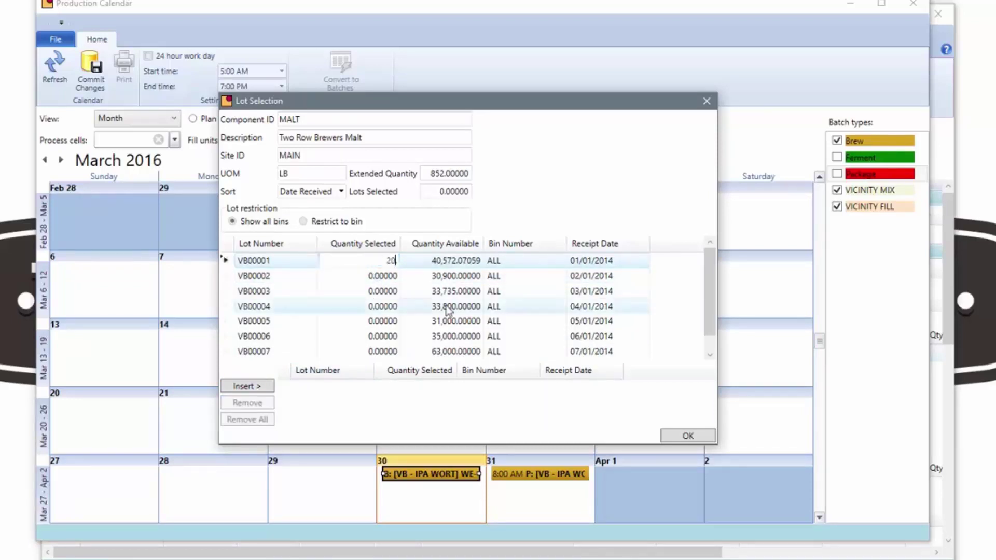
click(247, 386)
double_click(382, 276)
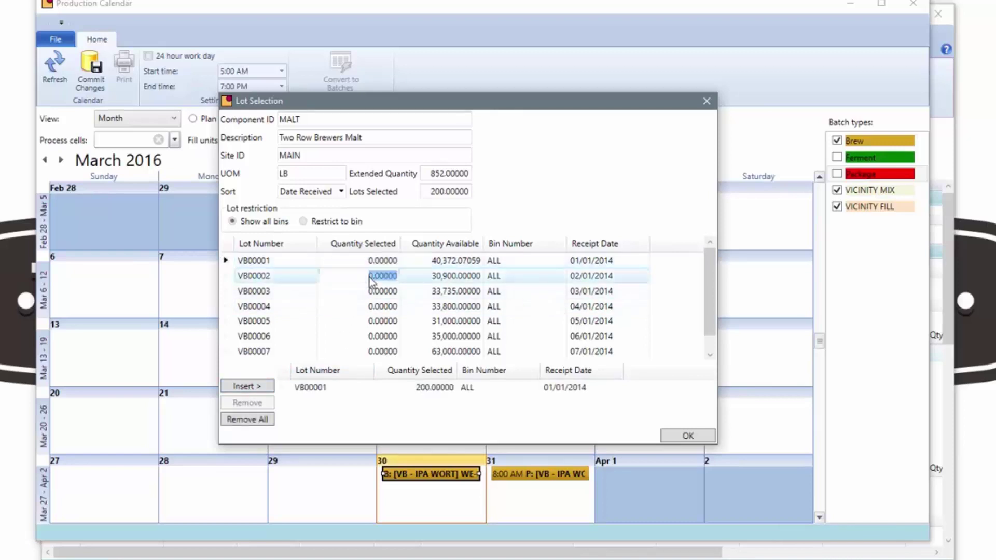
click(688, 435)
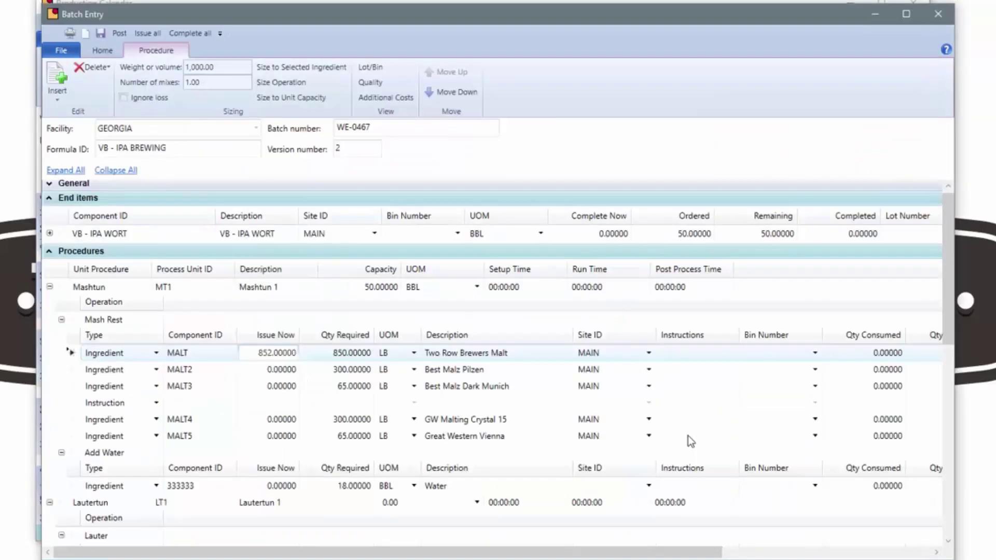
Issue 300 LB of MALT2, taking the full quantity from lot VB00001.
click(279, 369)
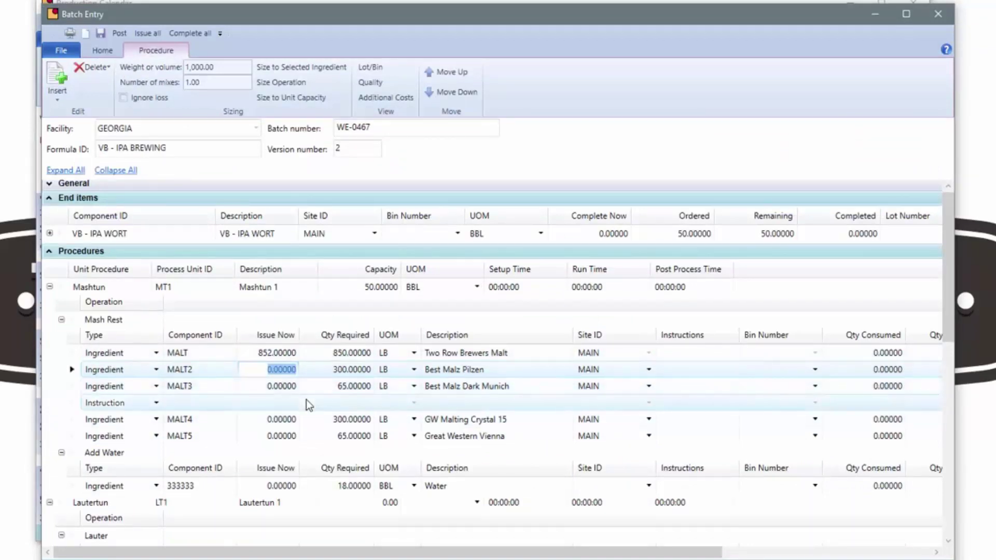
text(300)
key(Tab)
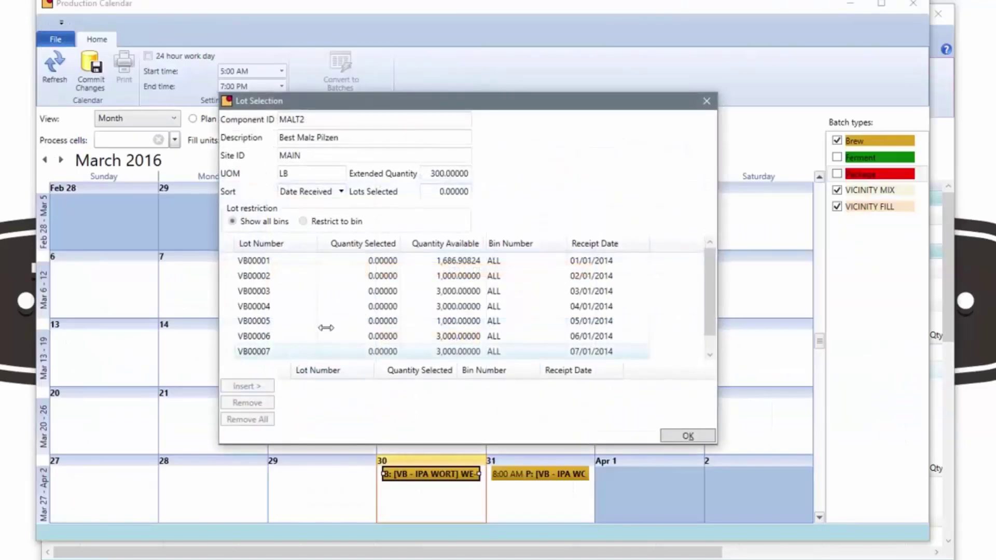
double_click(372, 264)
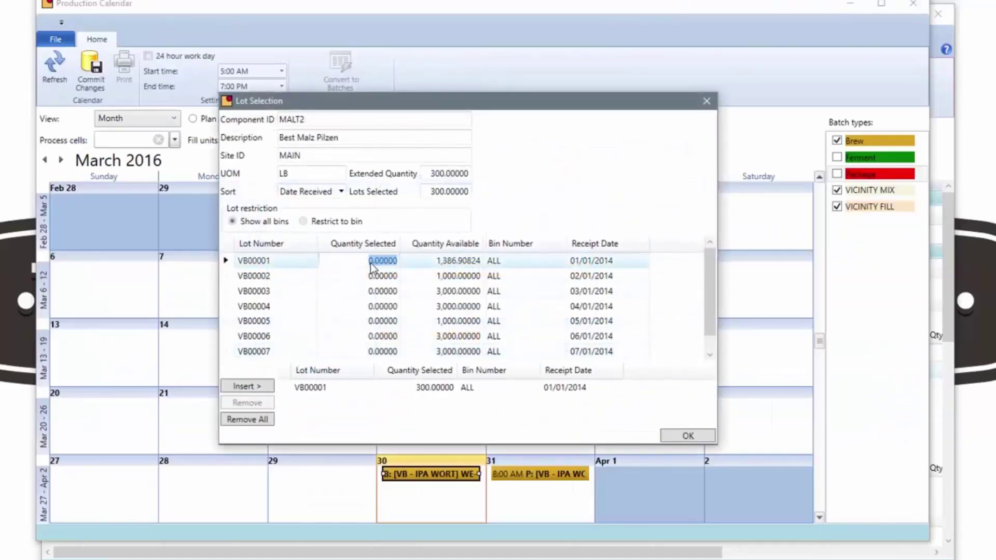
click(678, 436)
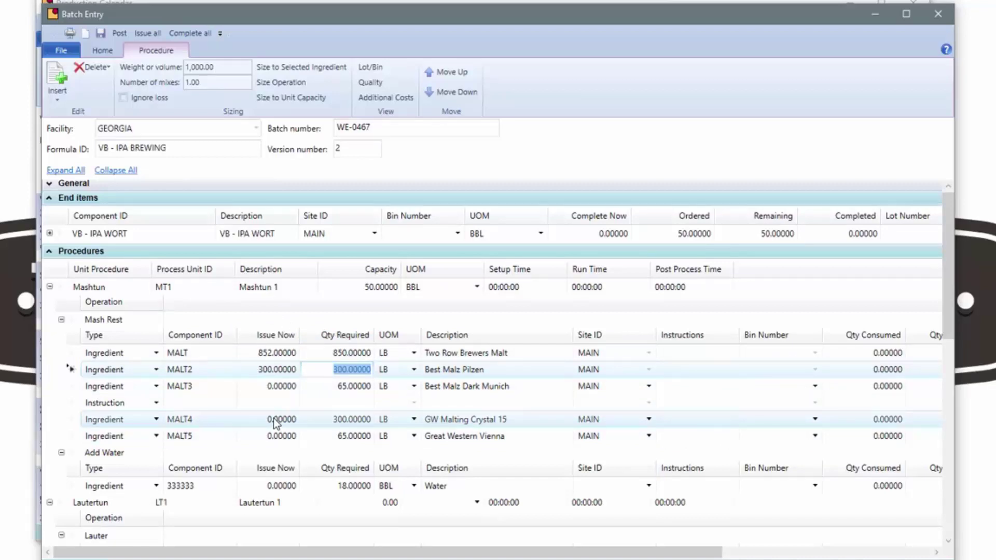
Insert a new ingredient phase in the Mash Rest operation and move it up to directly below MALT2.
click(193, 388)
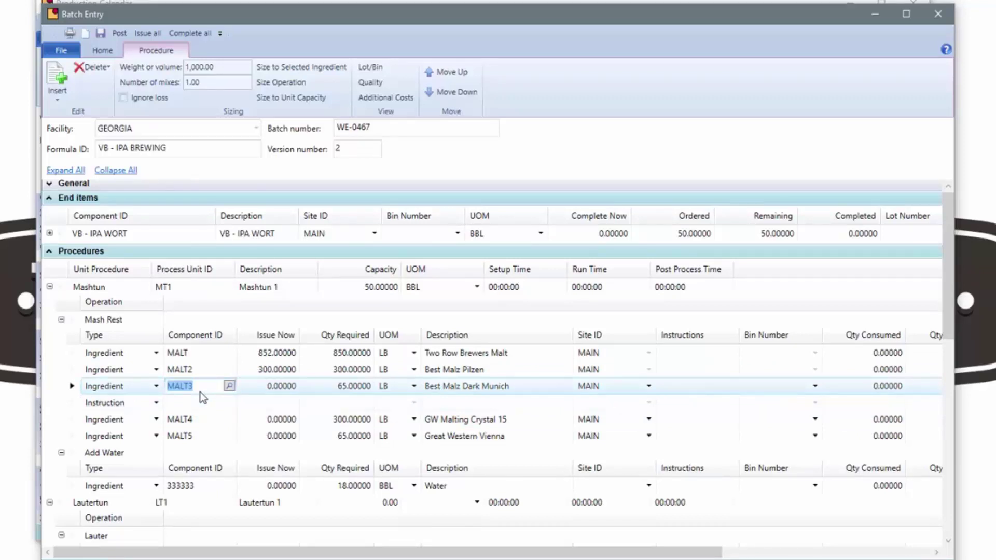
click(54, 75)
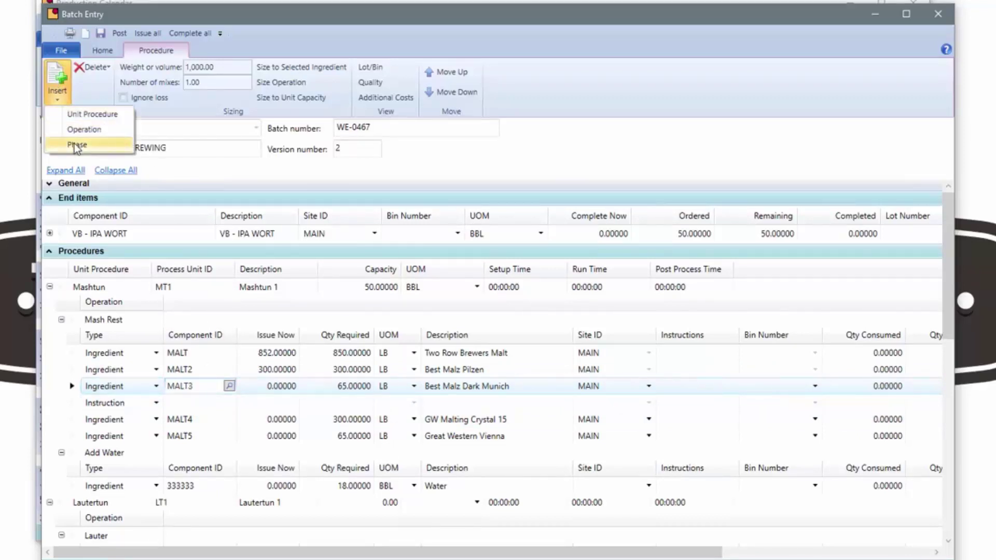
click(77, 144)
click(201, 459)
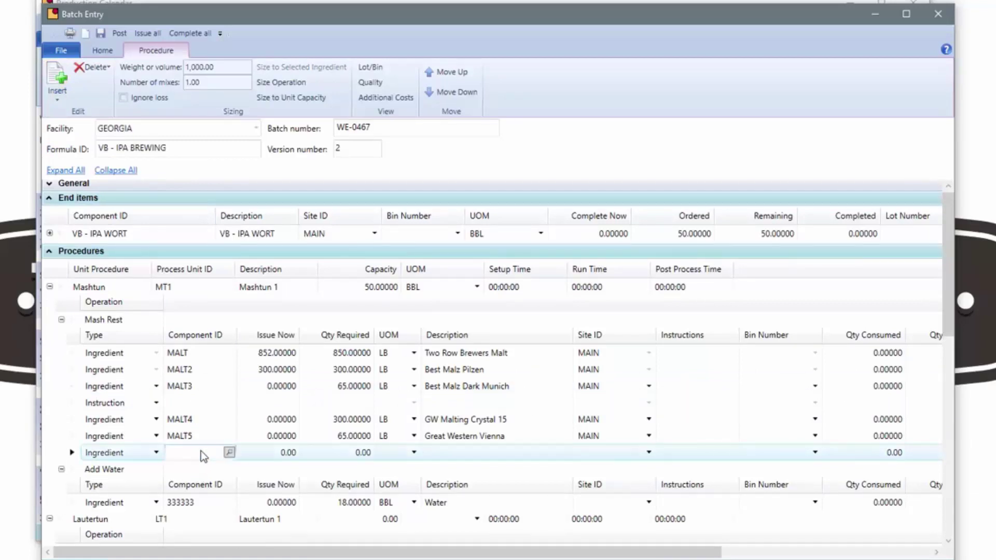
click(448, 73)
click(448, 73)
click(448, 73)
click(448, 74)
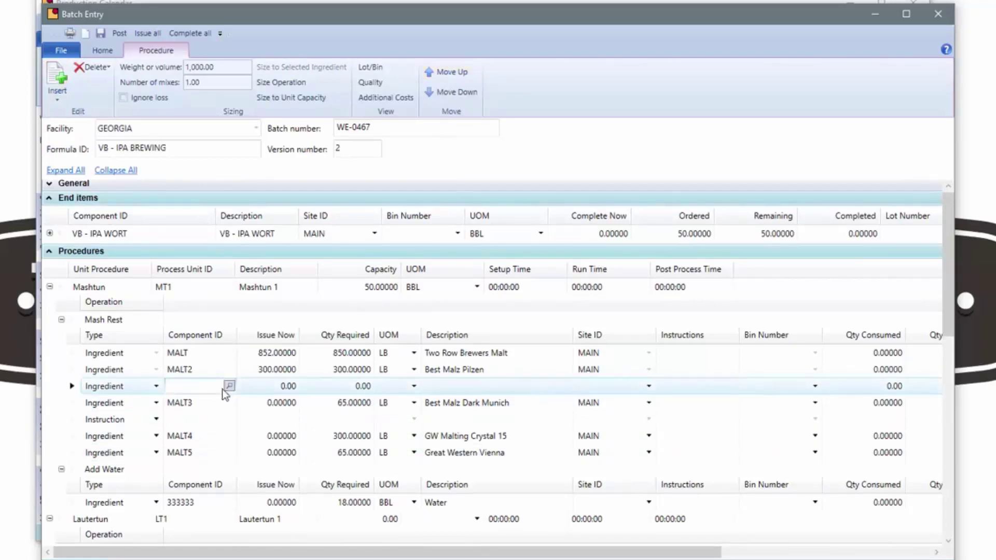
Assign component MALT5 to the new ingredient row and issue 10 LB of it from lot VB00001.
click(202, 389)
text(MALT5)
key(Tab)
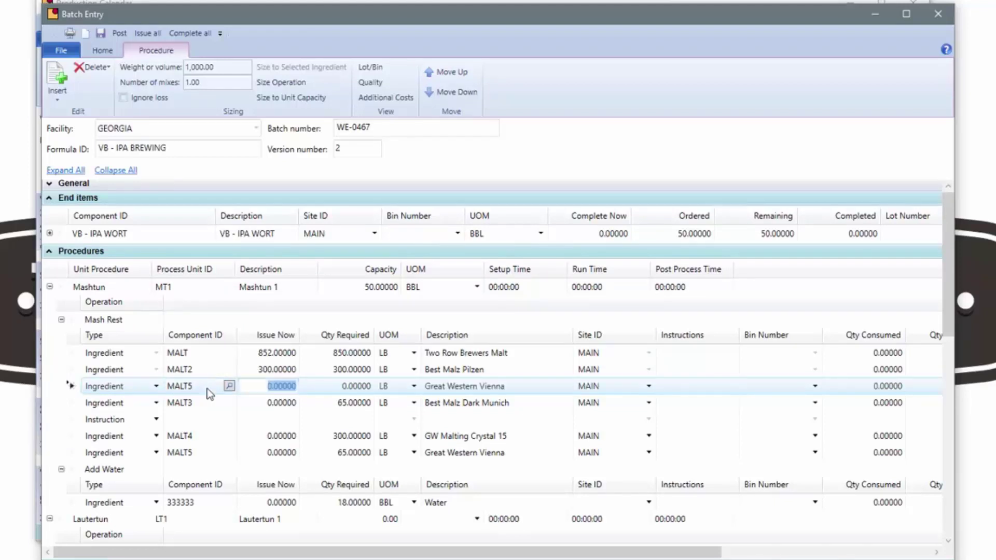
text(10)
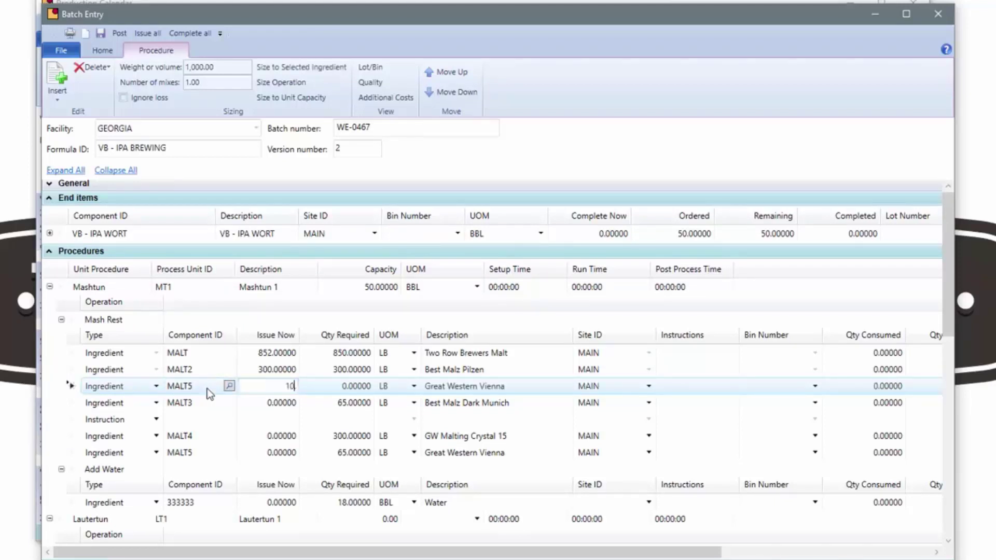
key(Tab)
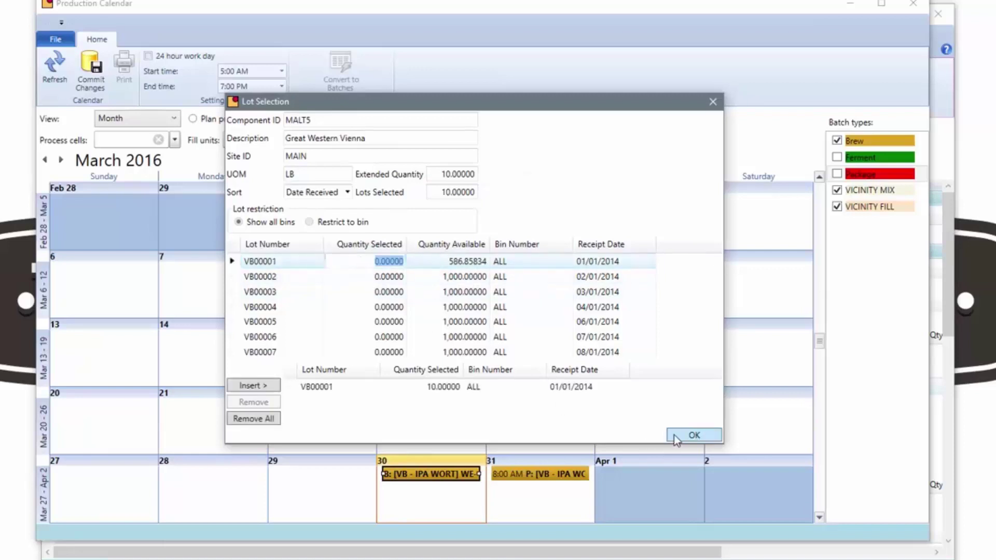
click(674, 435)
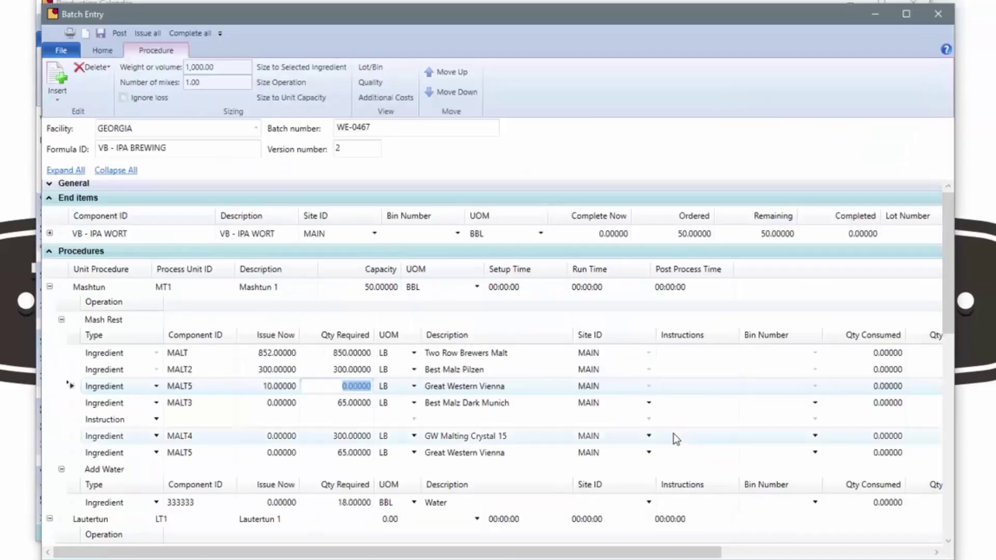
Check the issued malt quantities and their usage transactions, collapsing the Procedures and Transactions sections.
click(290, 355)
click(289, 370)
click(285, 386)
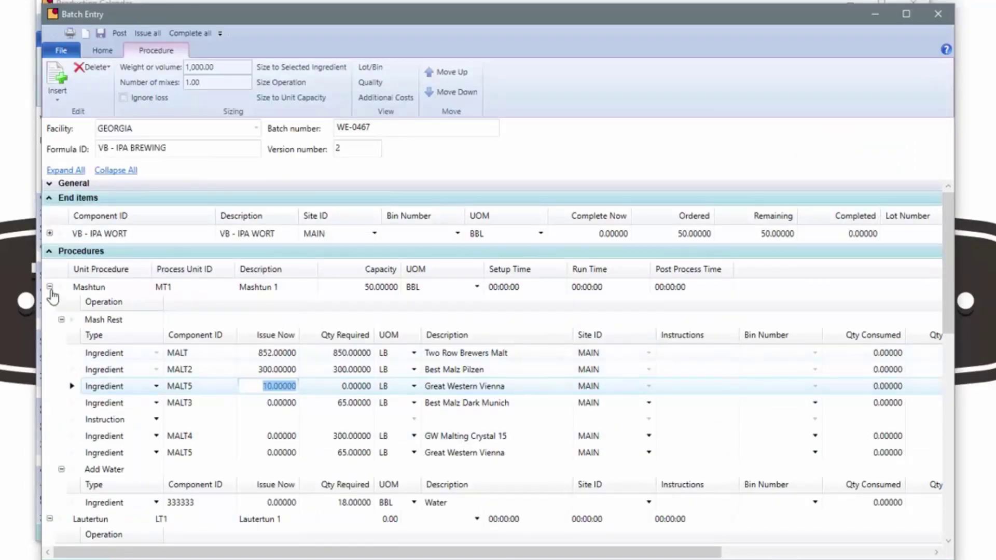
click(49, 251)
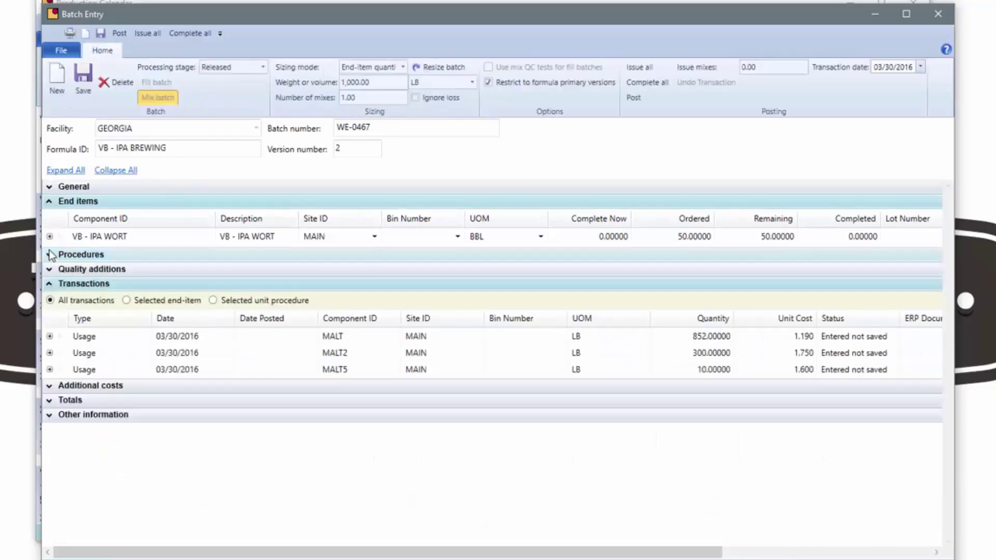
click(49, 283)
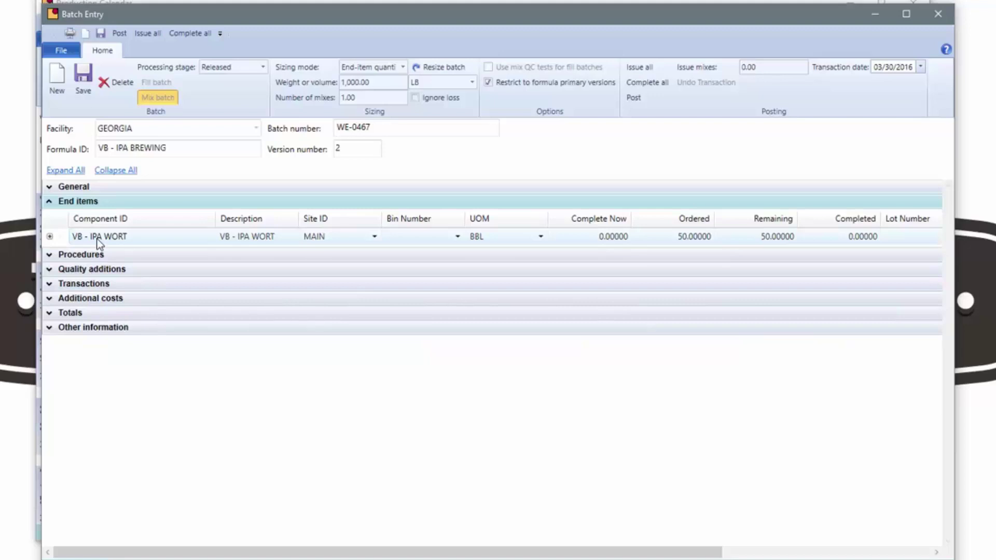
Set the VB - IPA WORT end item's bin to FT1 and Complete Now to 48 BBL, and expand the Procedures section.
click(685, 243)
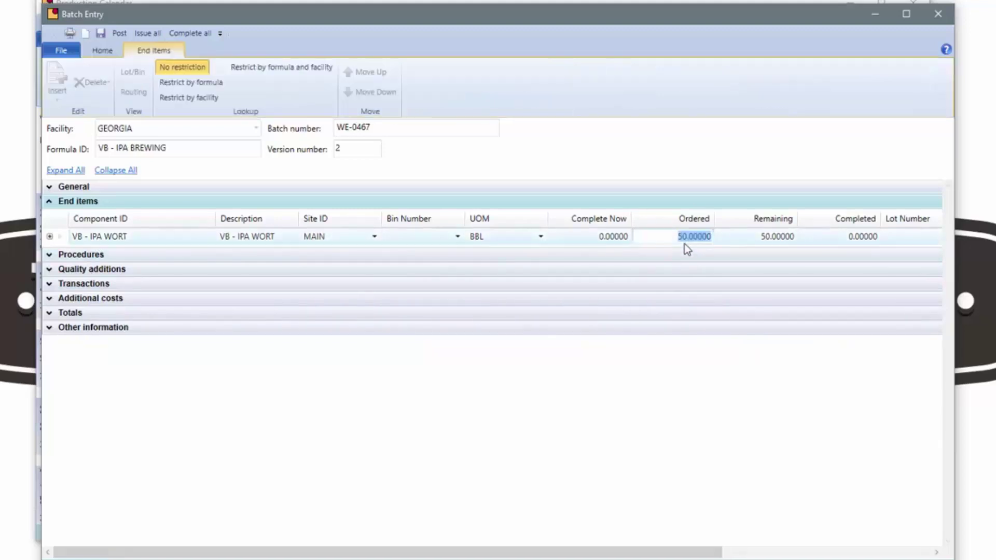
click(622, 239)
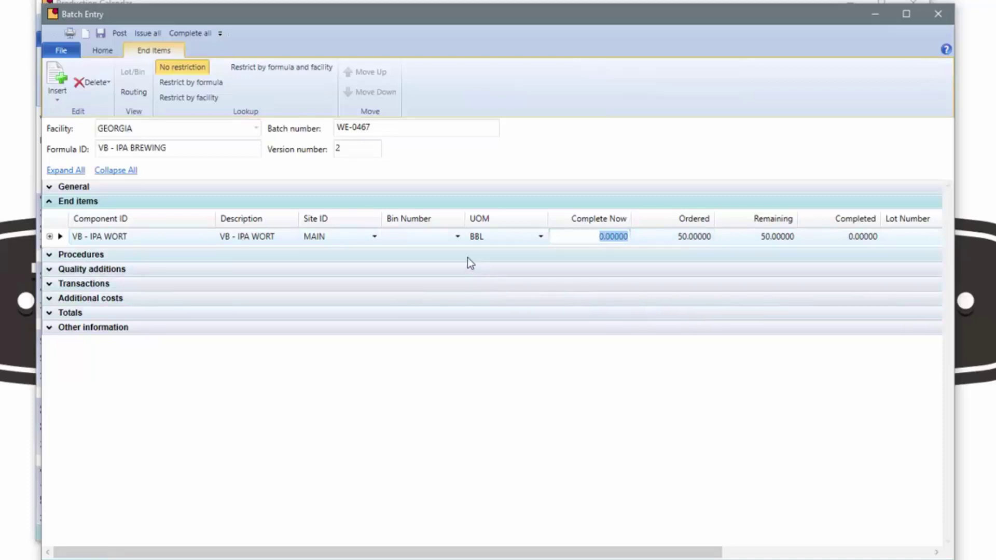
click(455, 236)
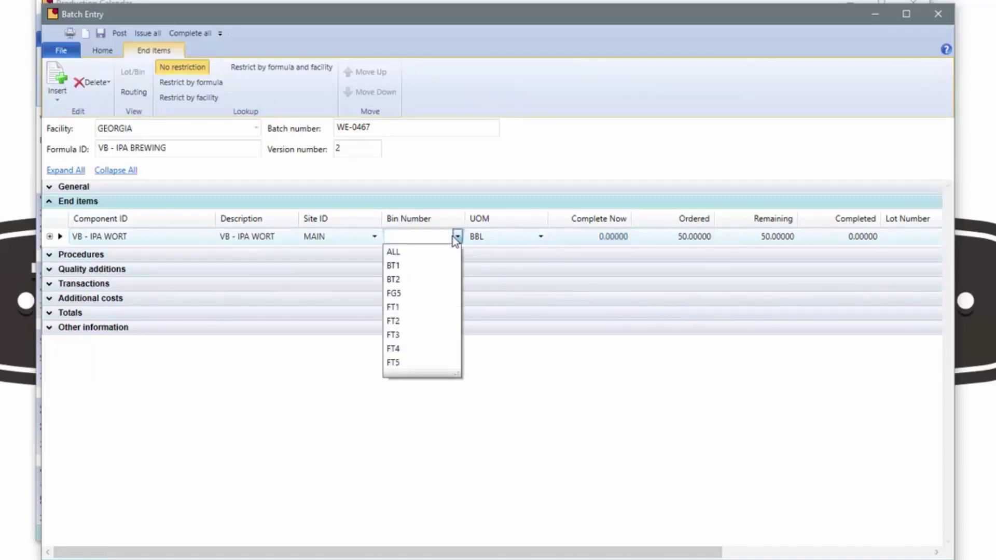
click(410, 310)
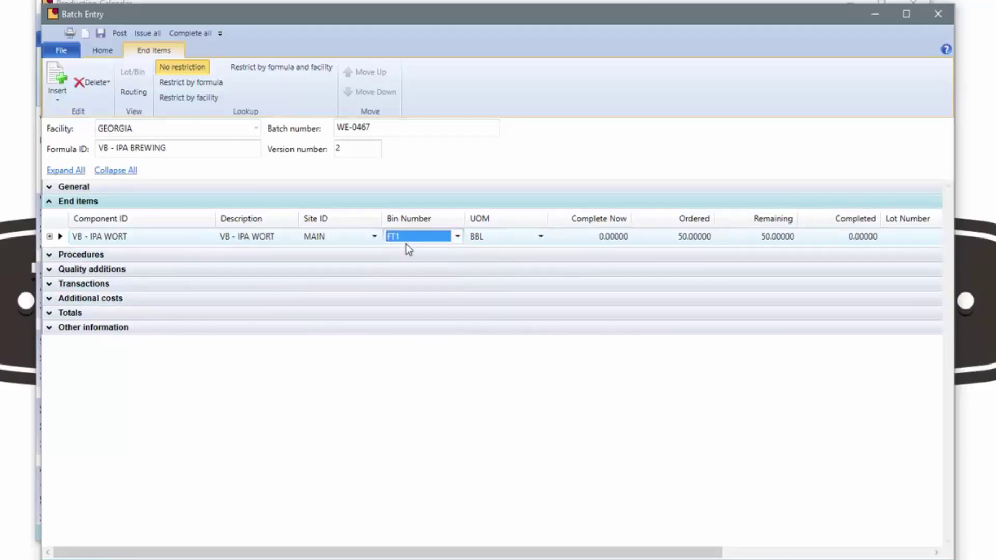
click(624, 243)
text(48.)
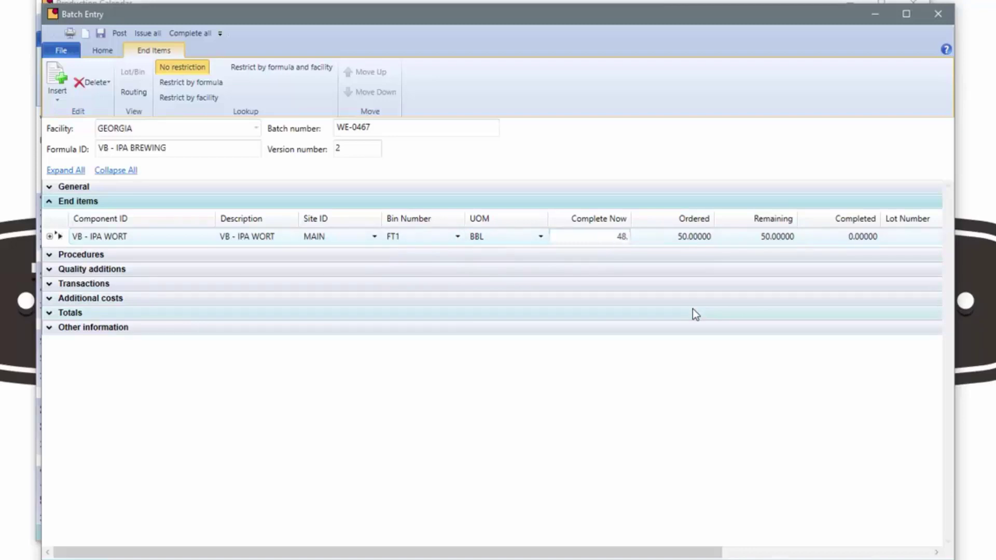
key(Tab)
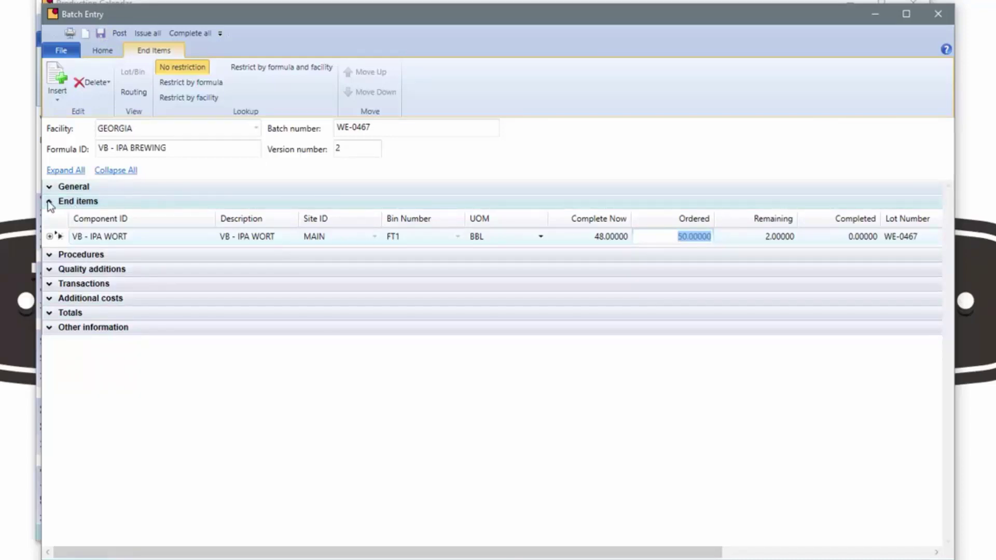
click(50, 255)
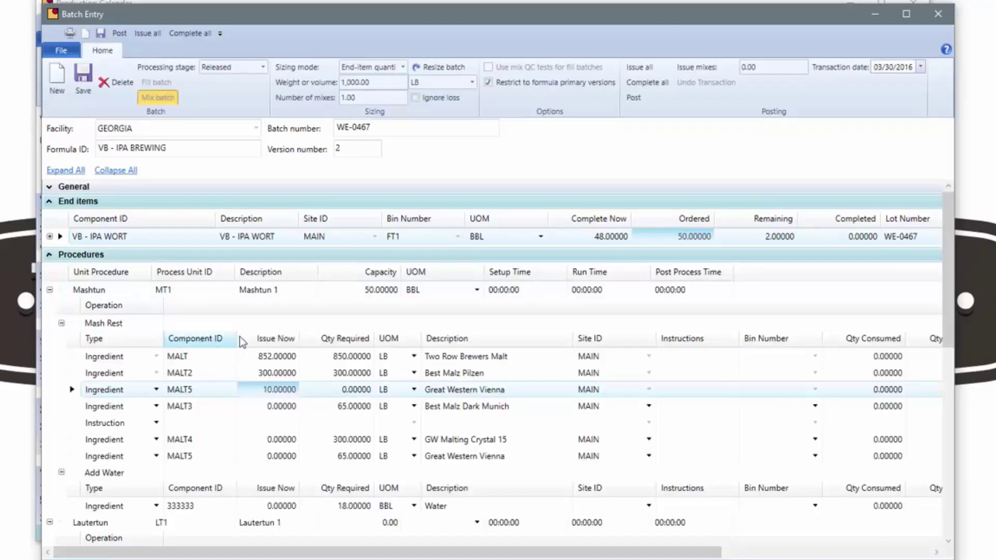
Collapse the Procedures and End items sections and save the VB - IPA BREWING batch.
click(50, 255)
click(48, 203)
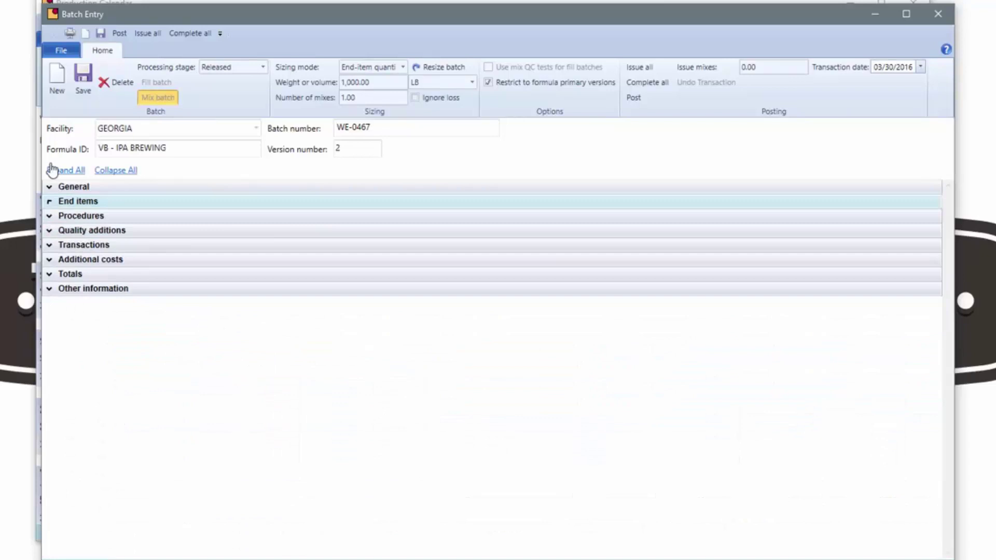
click(83, 85)
Start a blank batch entry and open the VB - IPA FERMENTATION batch WE-0446 from the open batches.
click(59, 84)
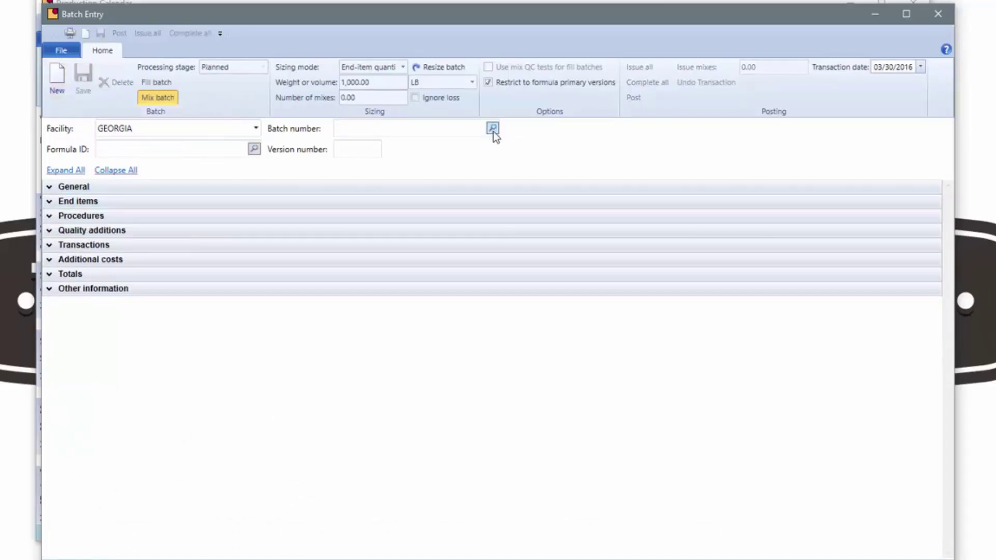
click(493, 129)
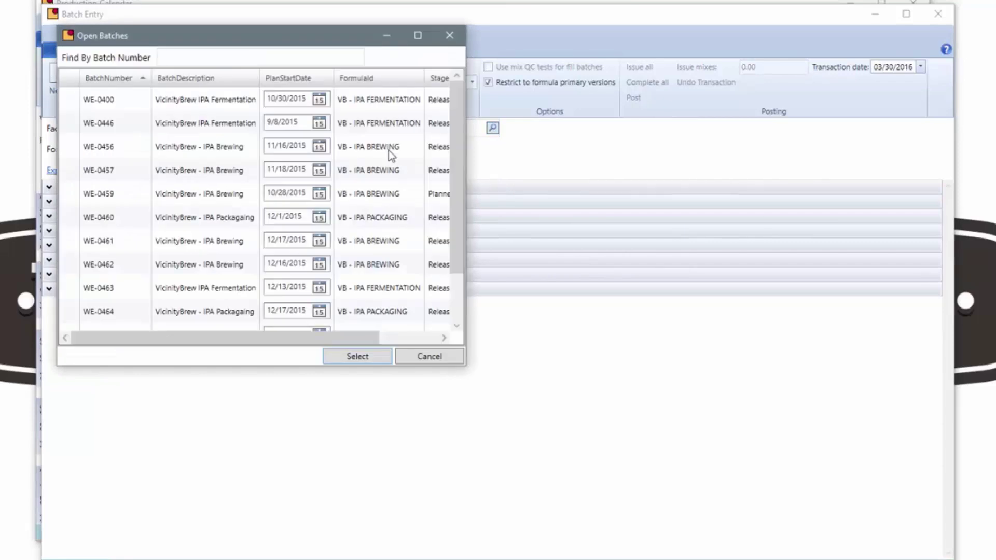
double_click(218, 126)
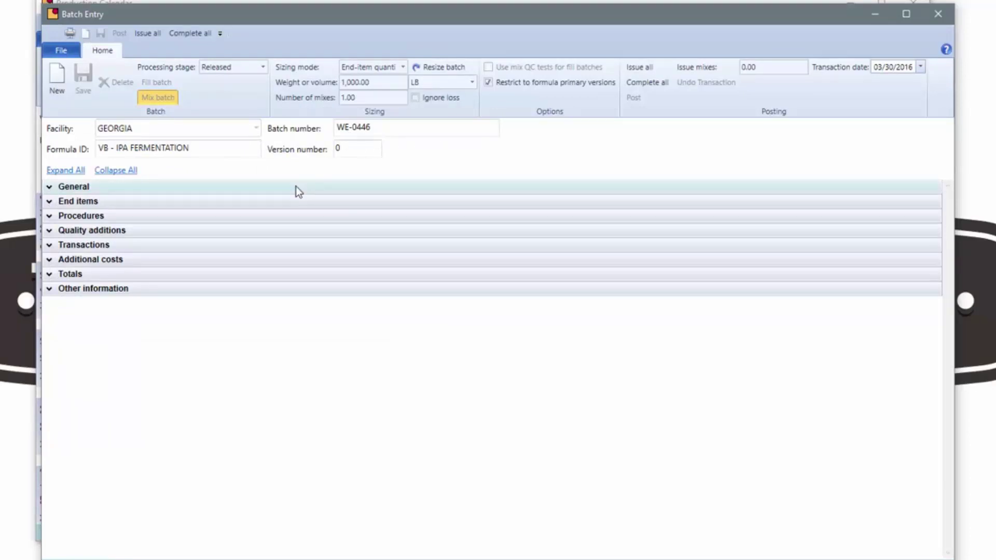
Review the fermentation batch's procedures, checking the issue quantities for wort, yeast, hops and the yeast by-product.
click(49, 217)
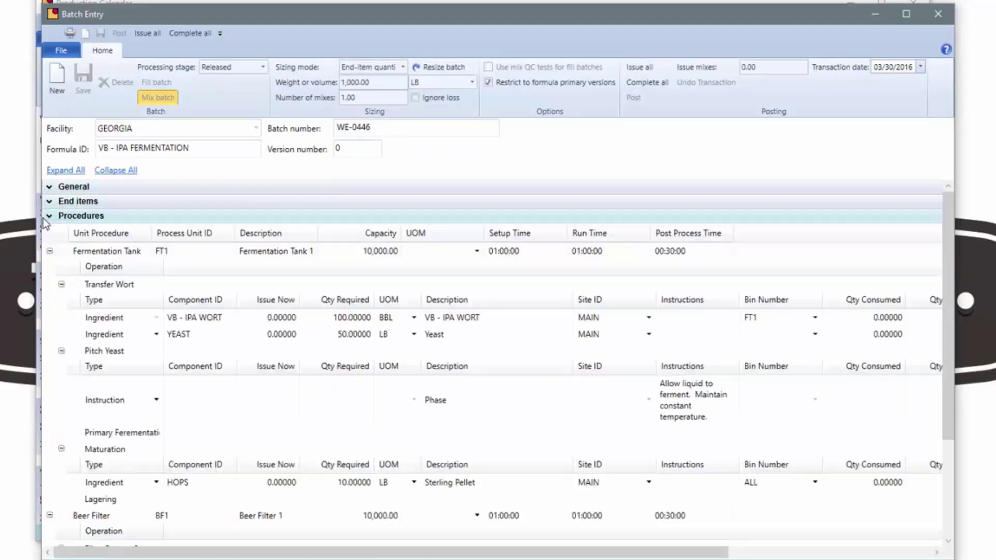
click(270, 319)
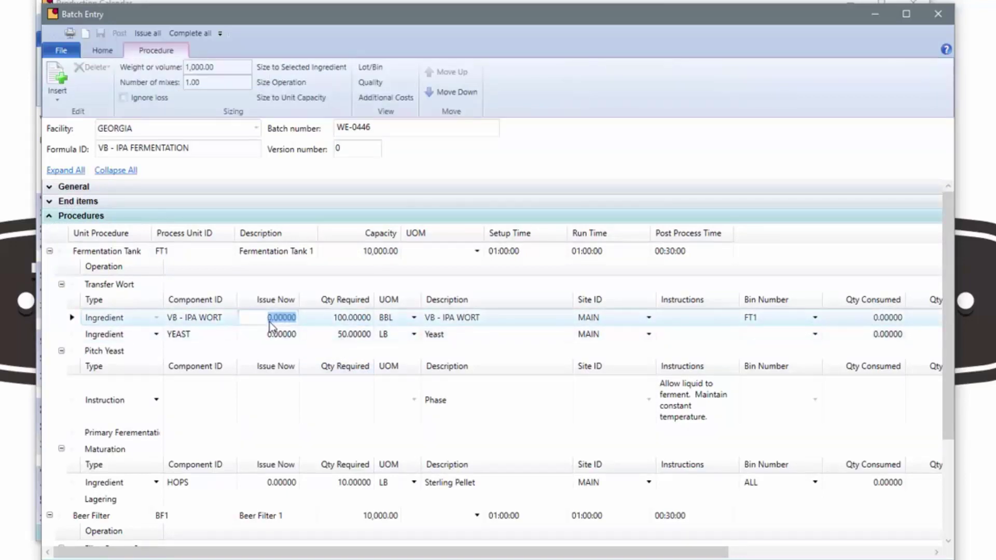
click(273, 333)
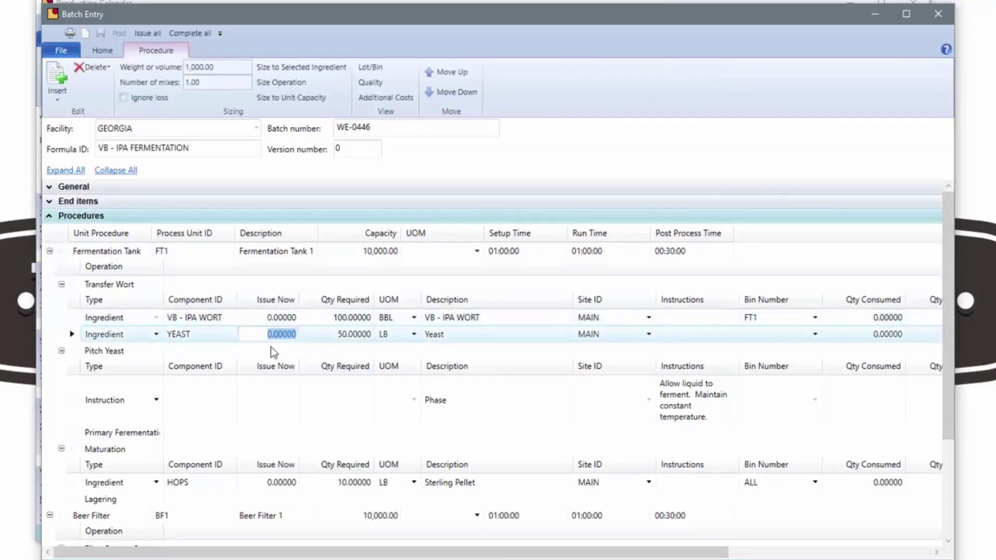
scroll(944, 306, down, 3)
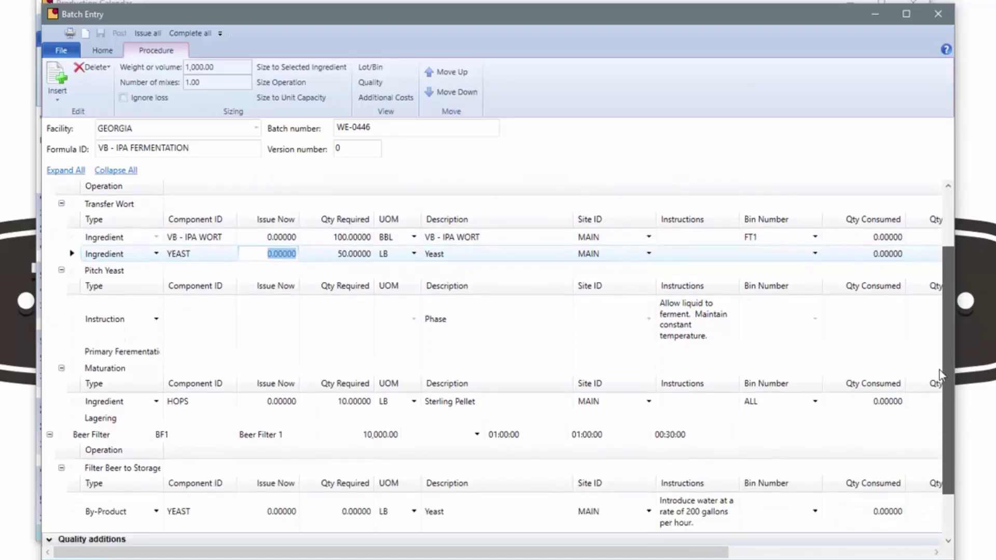
click(269, 345)
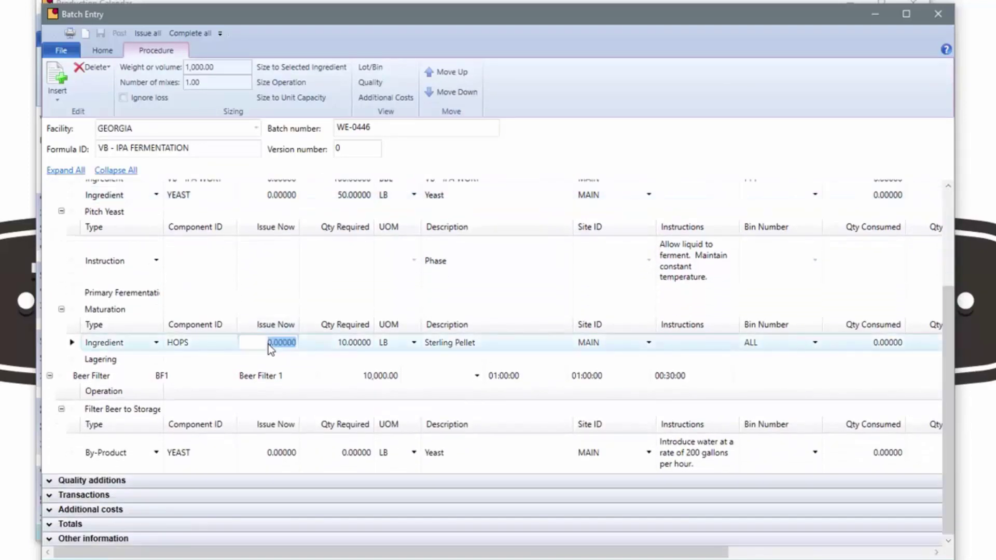
click(275, 459)
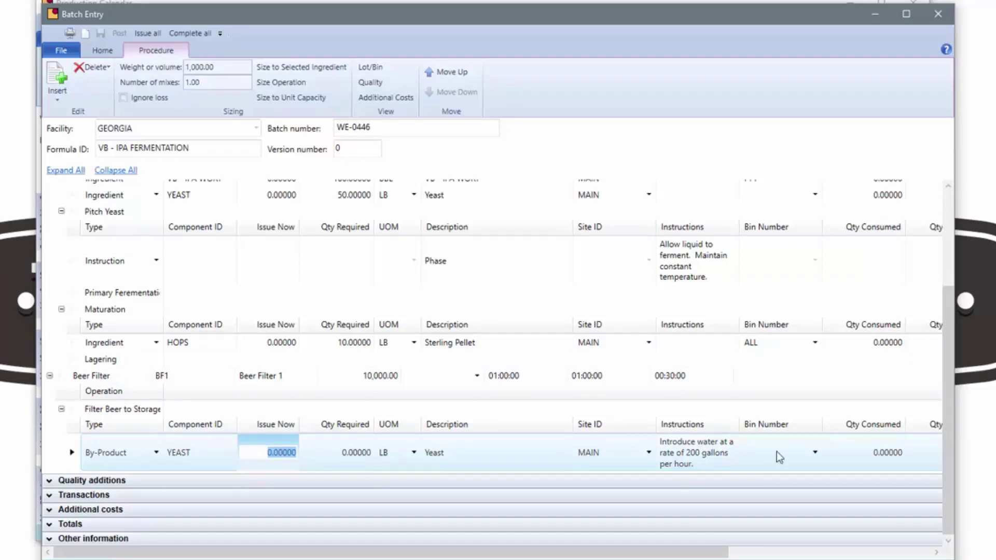
drag(945, 437, 951, 315)
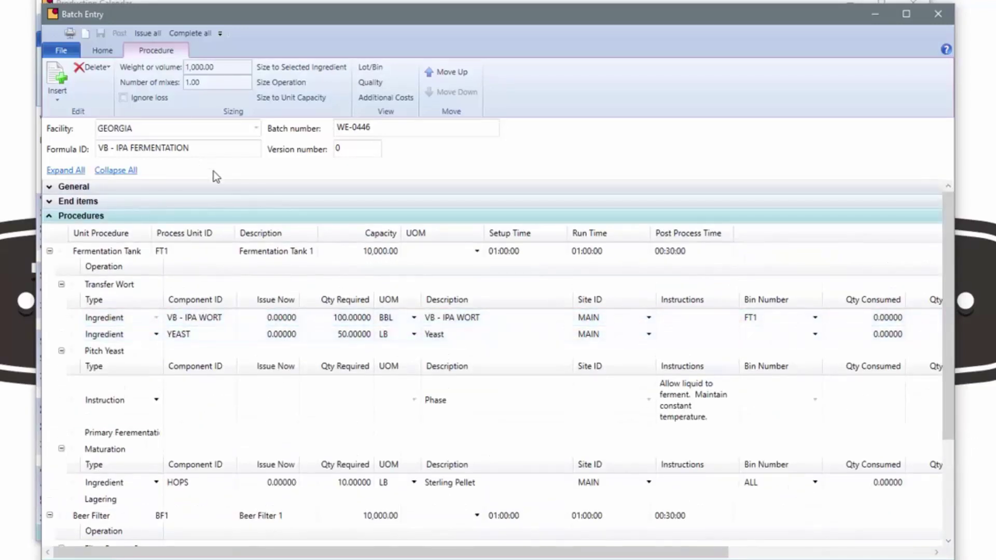
click(48, 216)
click(48, 215)
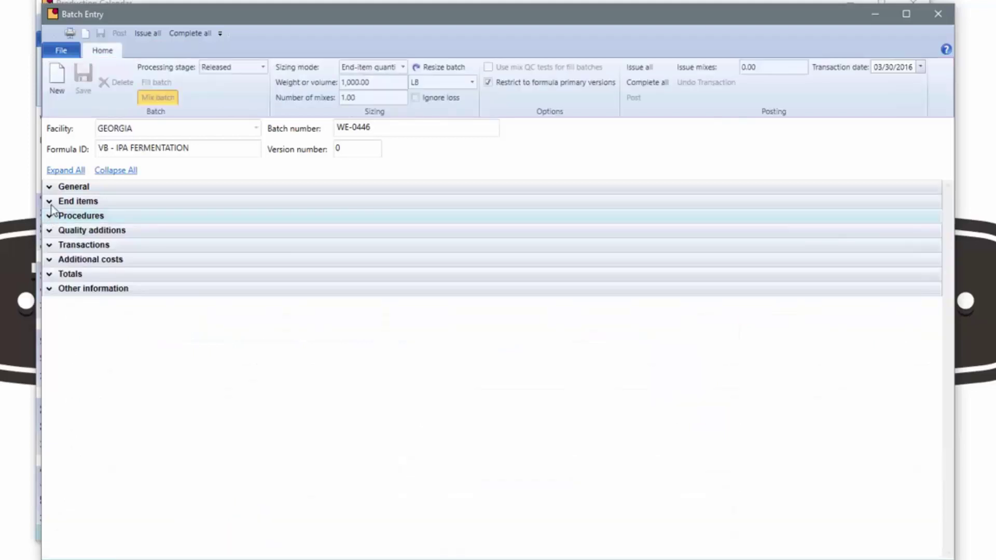
Set the VB - IPA BRITE end item's Complete Now to 48 BBL, keeping bin BT2, and save the batch.
click(46, 200)
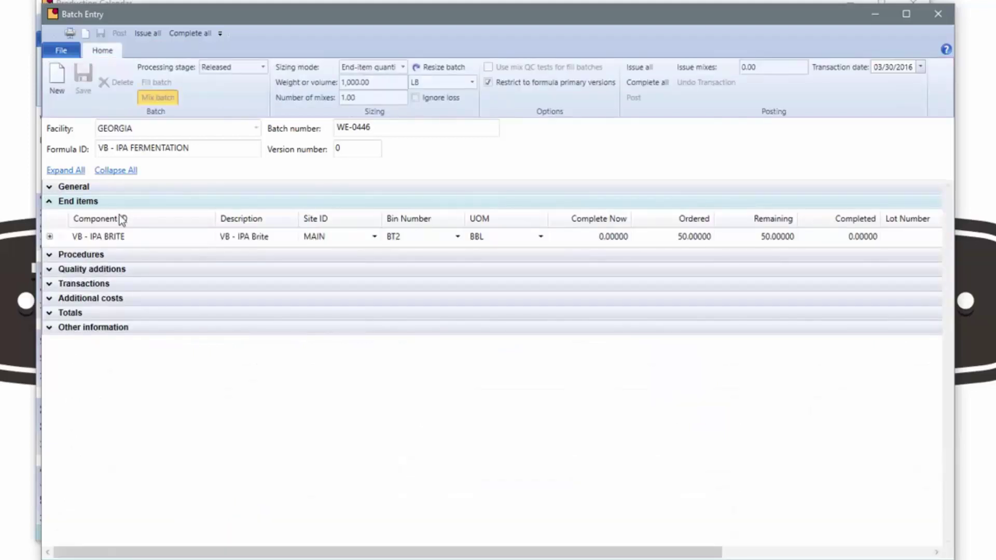
click(613, 242)
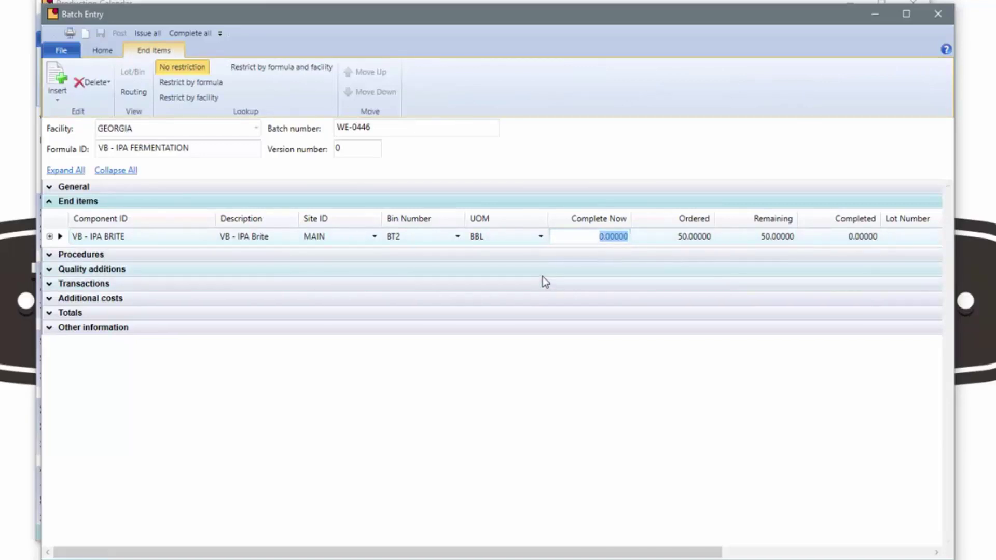
click(421, 237)
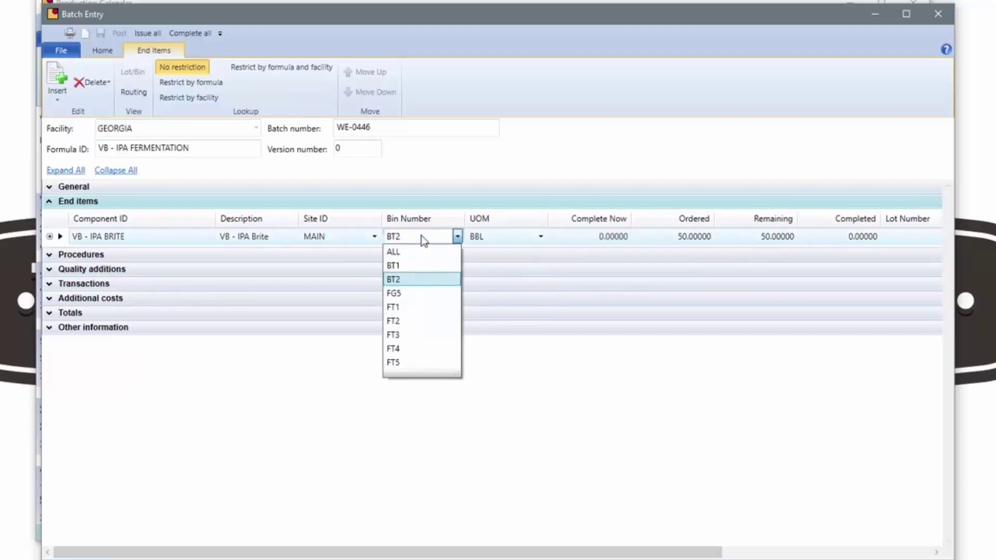
click(421, 235)
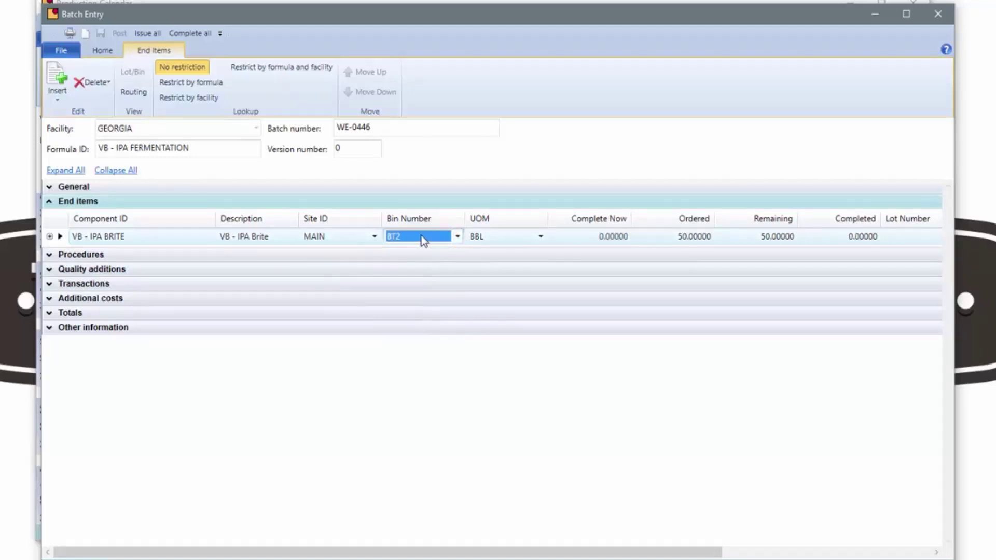
click(584, 240)
text(489)
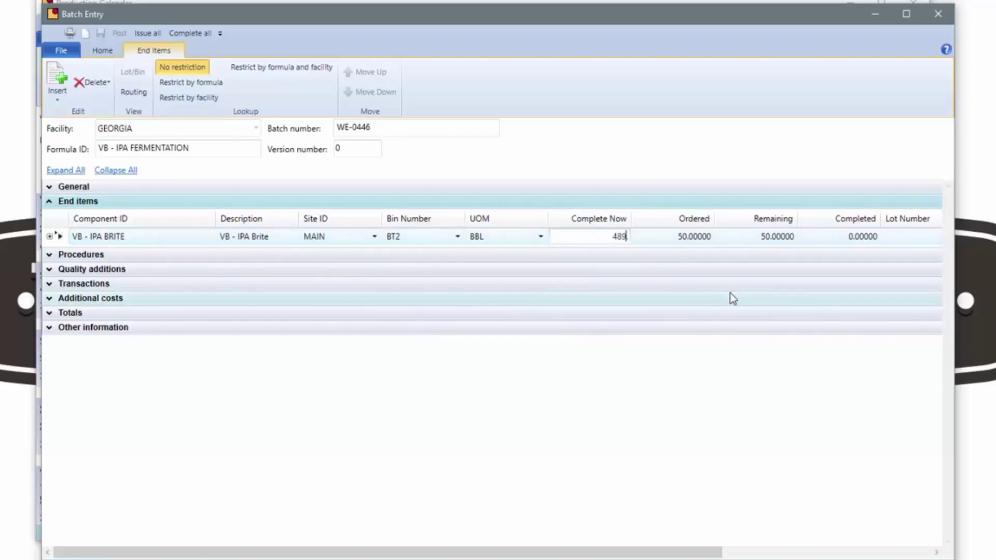
key(BackSpace)
key(Tab)
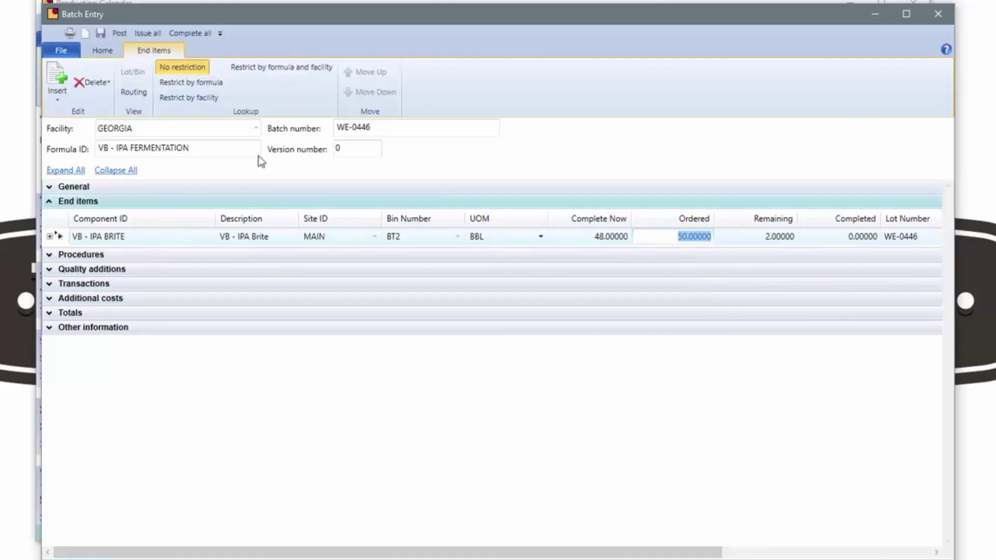
click(100, 34)
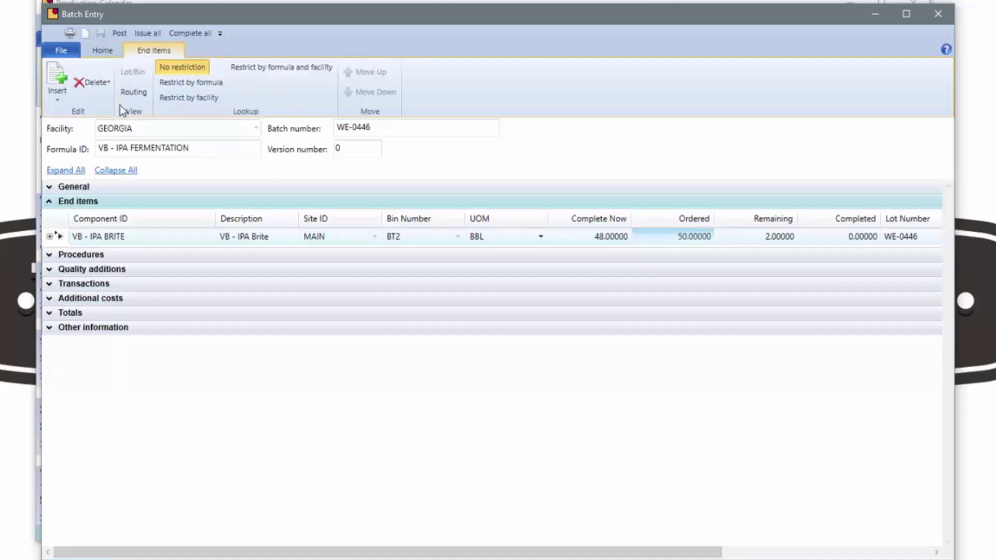
Close out the fermentation batch view and open the VB - IPA PACKAGING batch WE-0460.
click(50, 201)
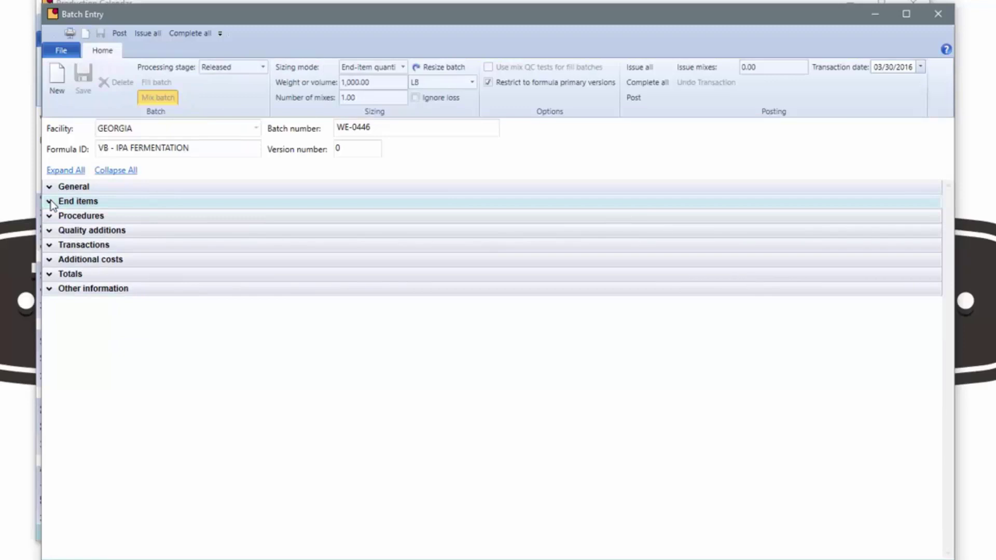
click(55, 76)
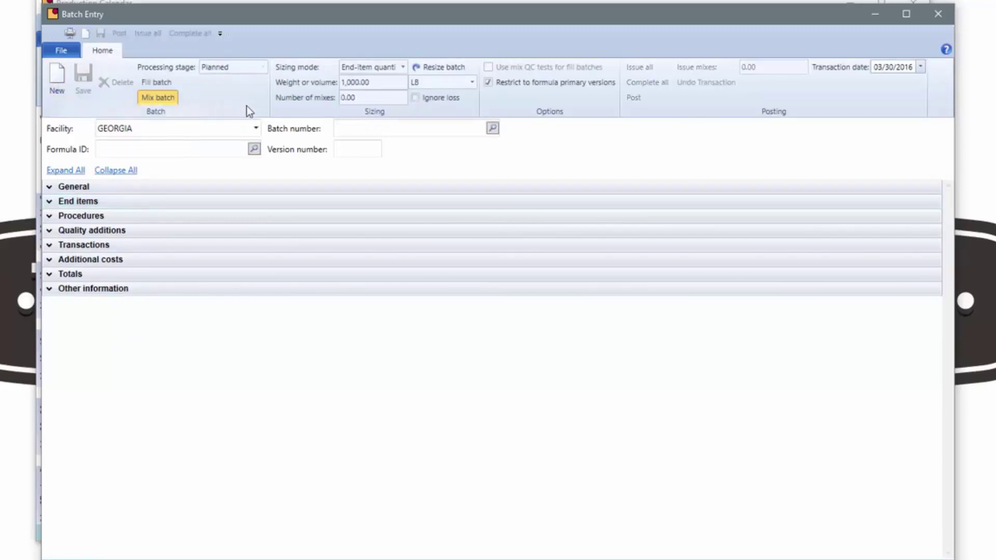
click(493, 129)
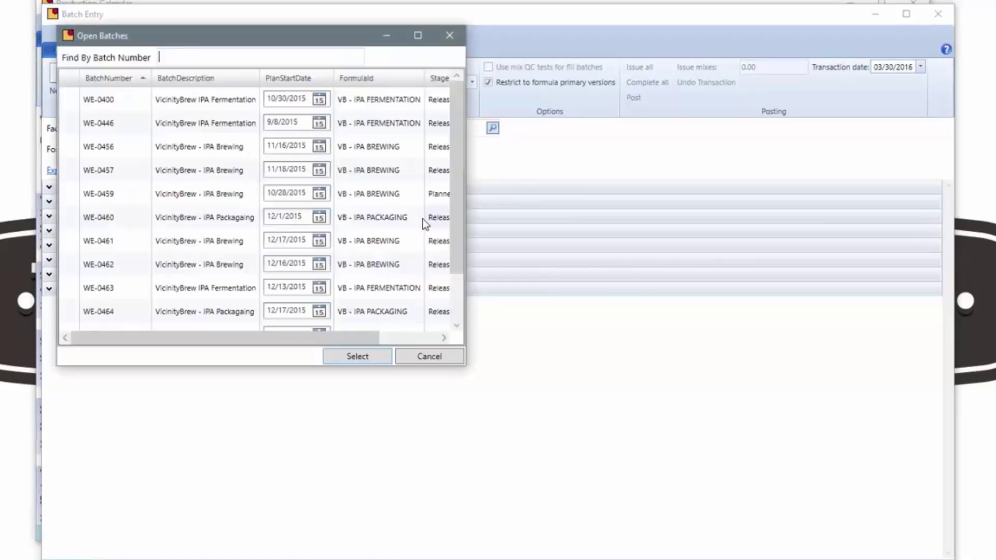
double_click(227, 220)
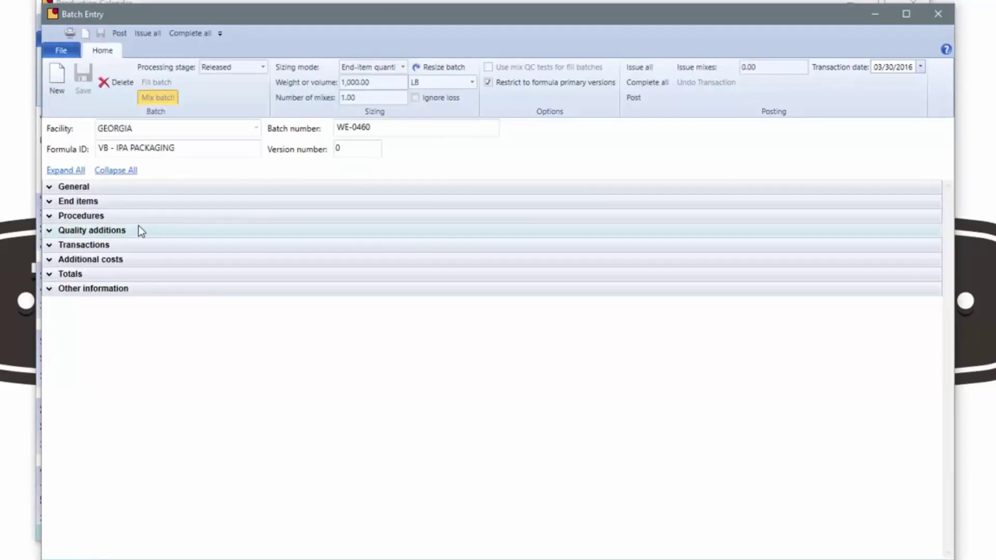
Check the VB - IPA BRITE ingredient's issue quantity in the packaging batch's procedures.
click(51, 216)
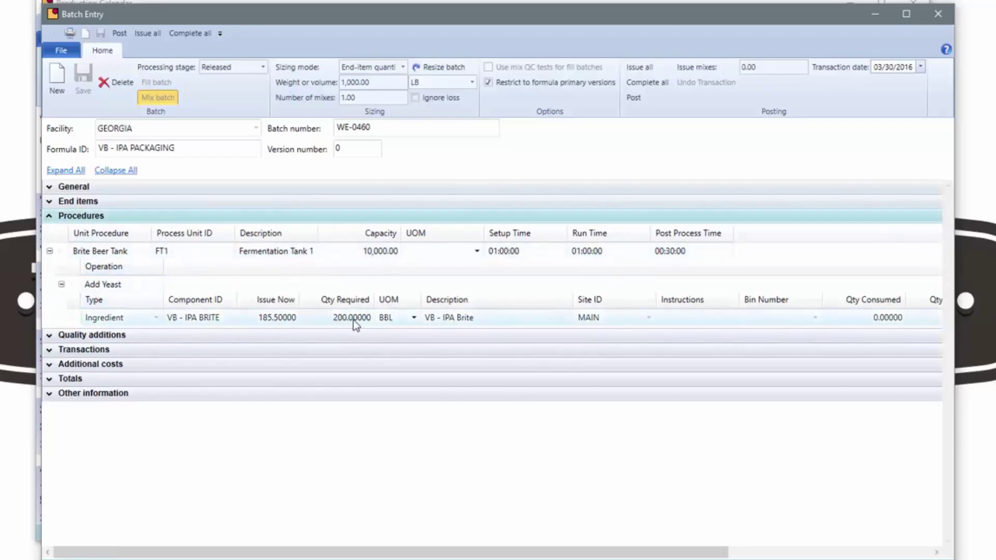
click(288, 317)
click(264, 317)
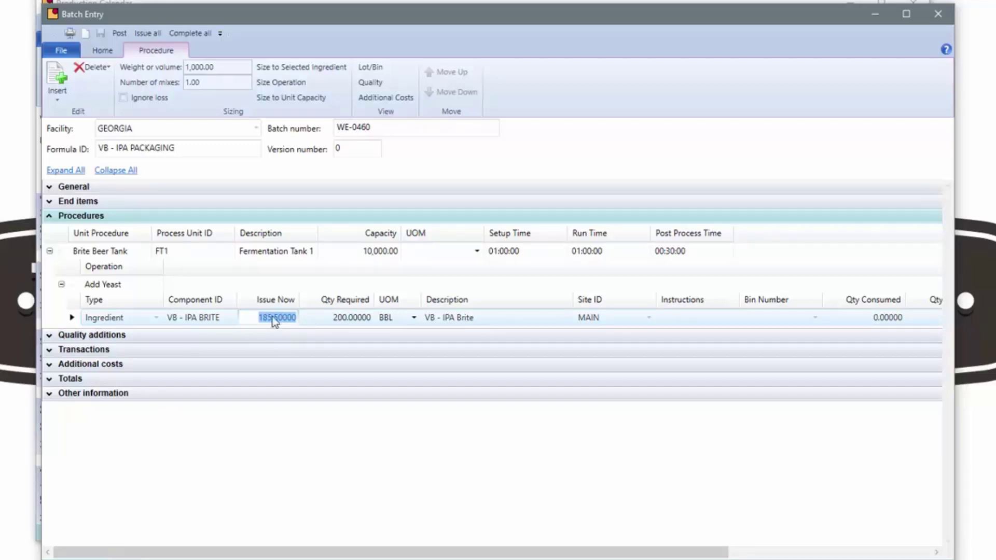
Expand the VB - IPA 12OZ BOTTLE end item's components and set its Complete Now to 950 cases.
click(49, 215)
click(48, 202)
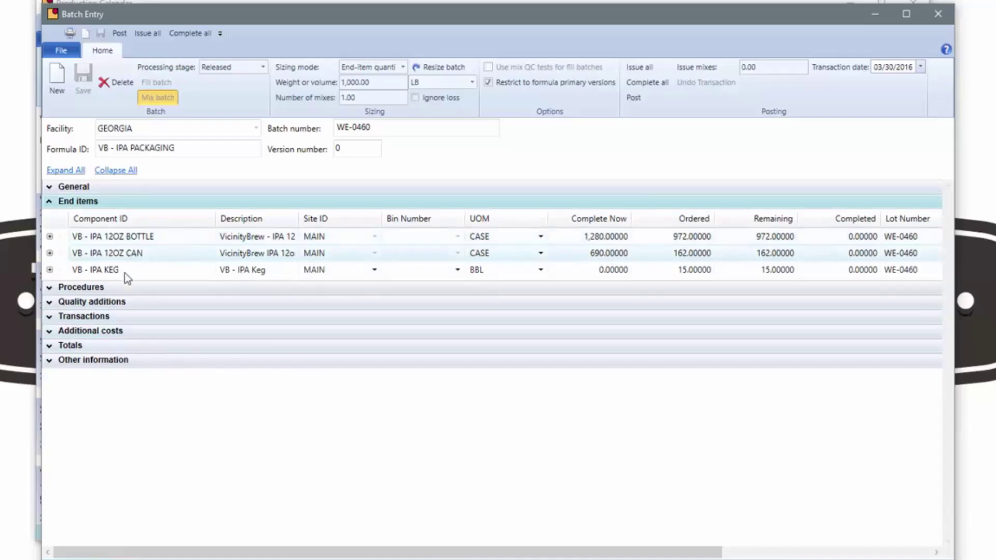
click(49, 237)
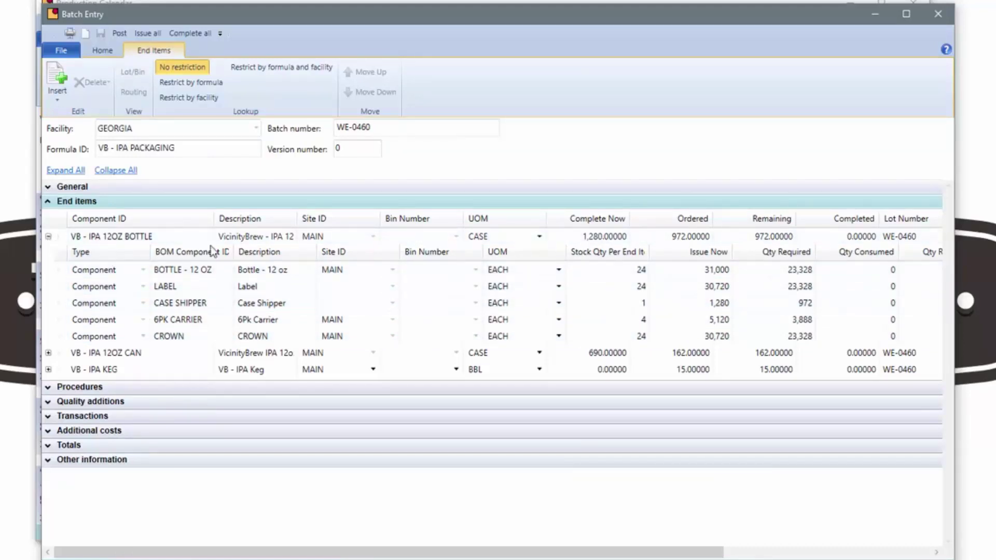
click(601, 238)
text(0)
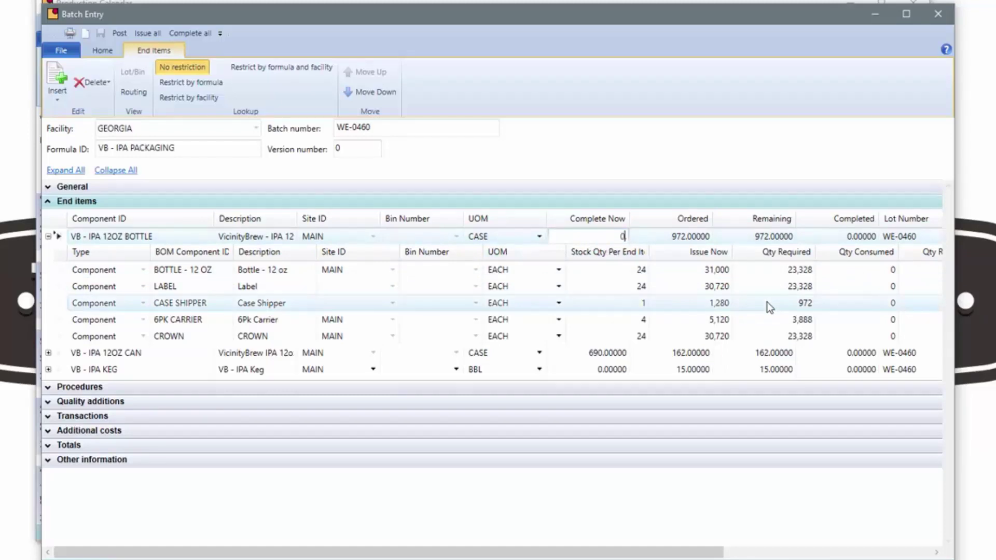
key(Return)
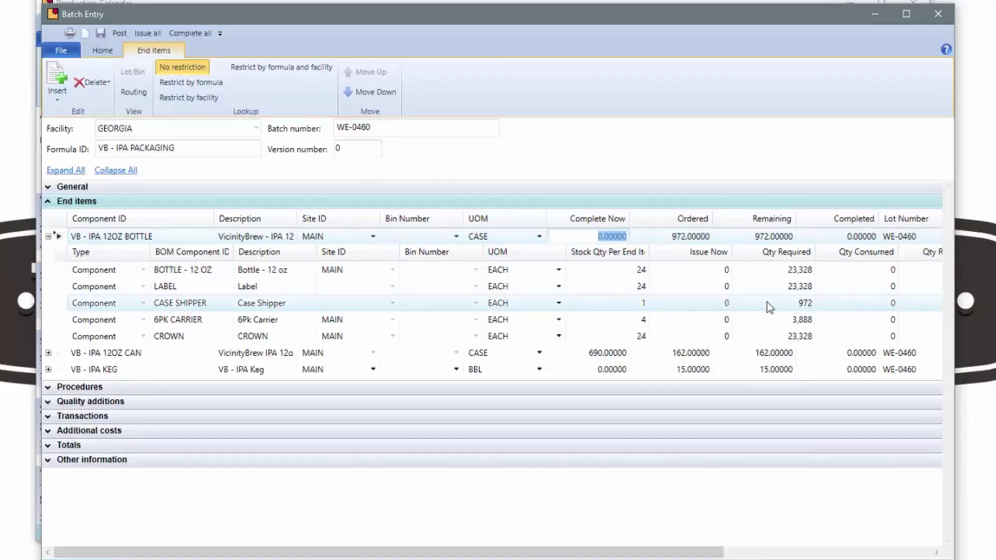
text(950.)
key(Tab)
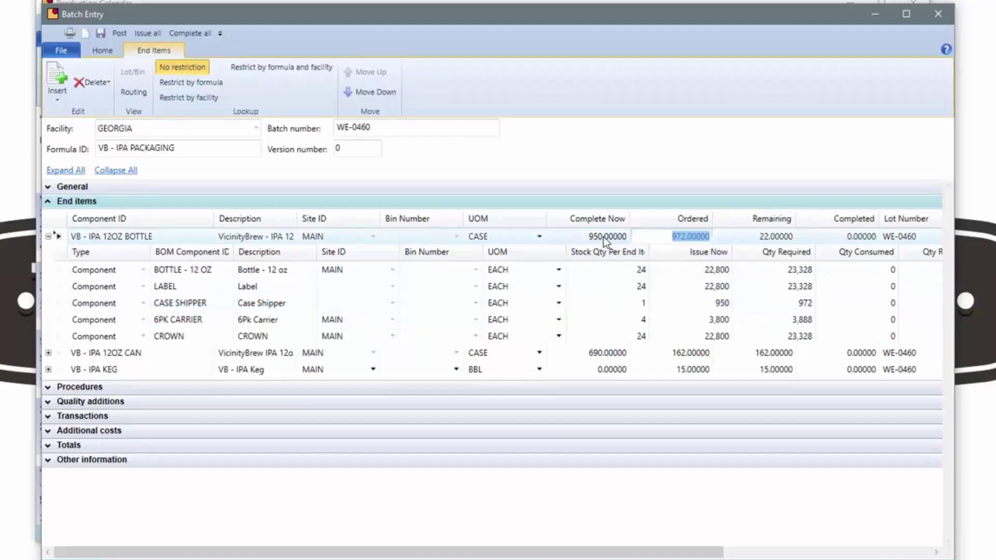
Examine the Issue Now quantities of the bottle's packaging components and the stock quantity of bottles per end item.
click(714, 271)
click(715, 287)
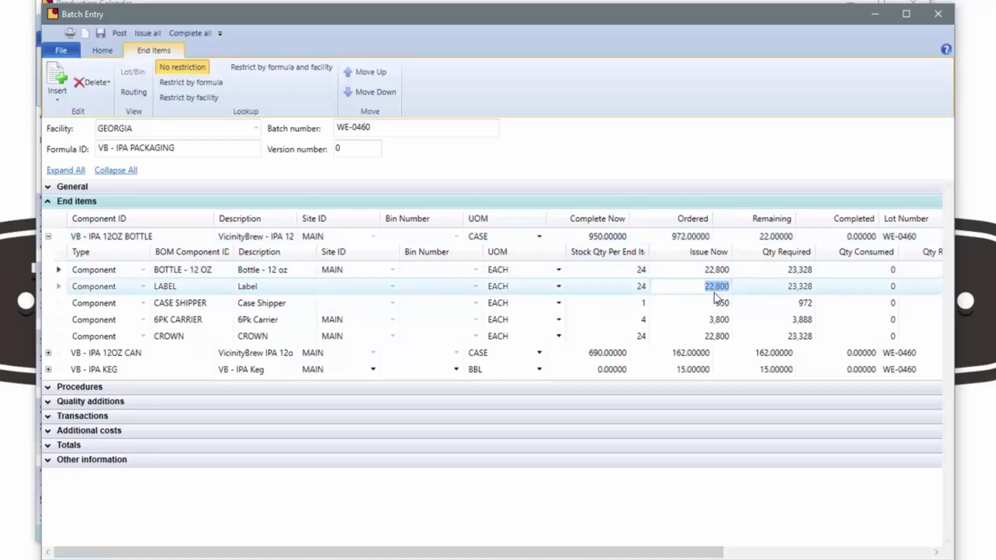
click(715, 303)
click(719, 320)
click(727, 335)
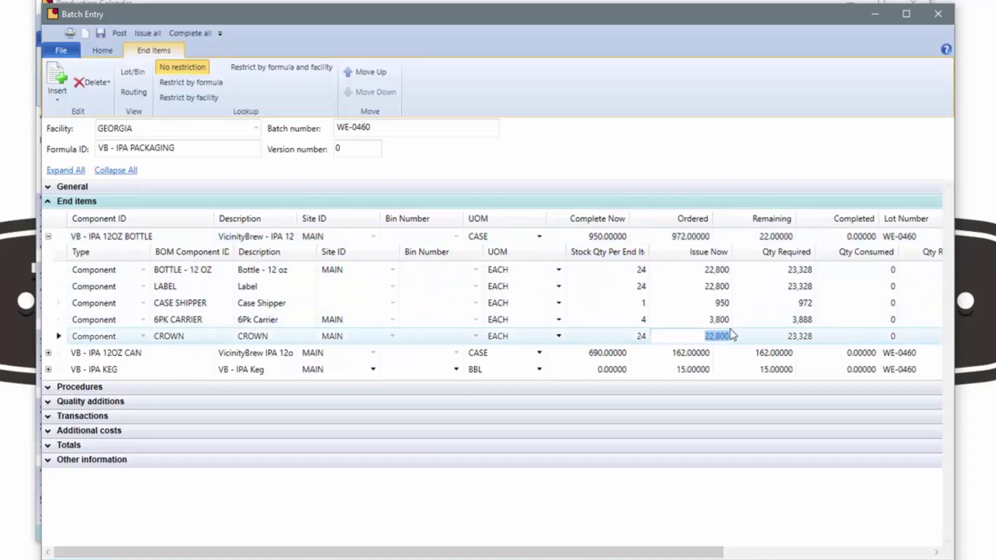
click(639, 271)
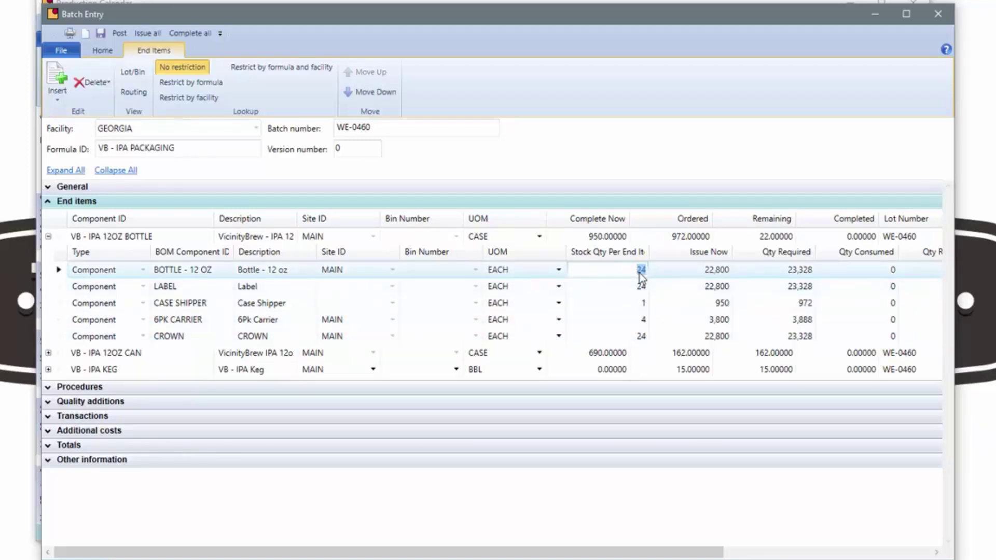
Set the Issue Now quantity of the BOTTLE - 12 OZ component to 23,000.
click(725, 276)
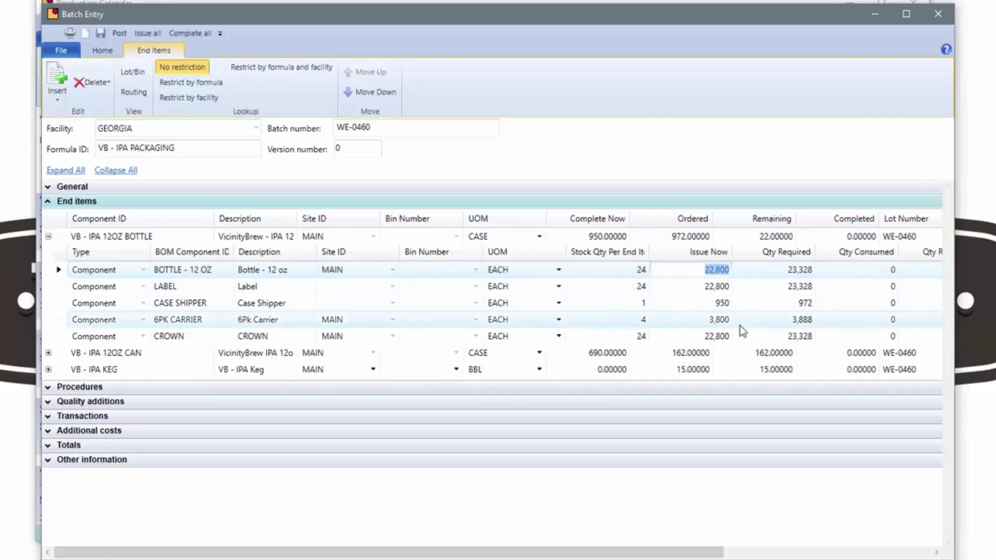
text(23,000)
key(Tab)
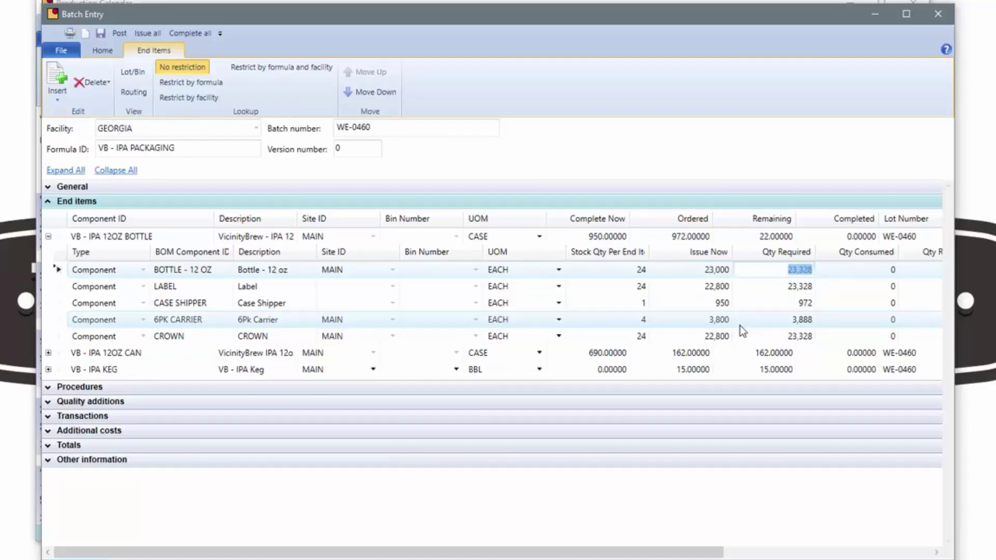
Collapse the VB - IPA 12OZ BOTTLE components, check the Complete Now quantities of the can and keg end items, and close the end items section.
key(shift+Tab)
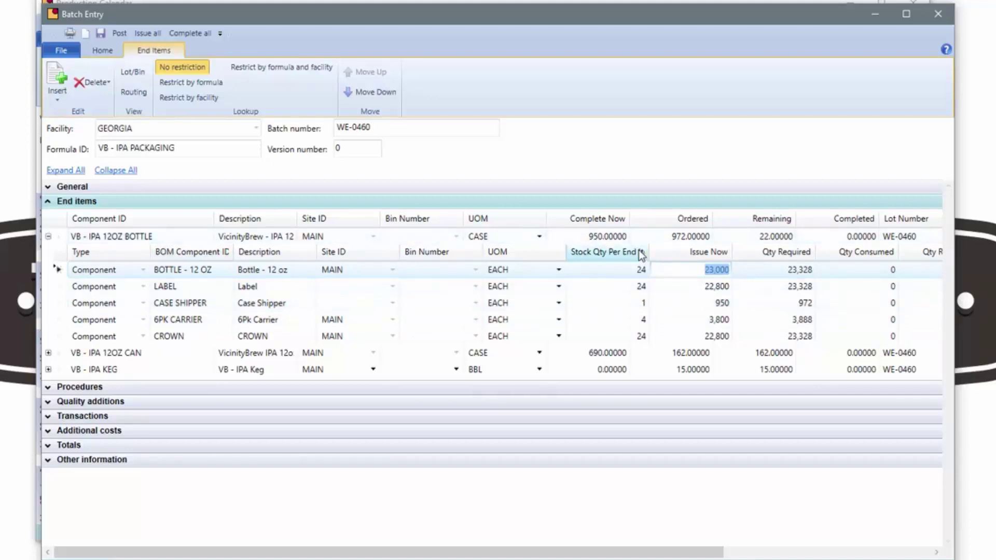
key(shift+Tab)
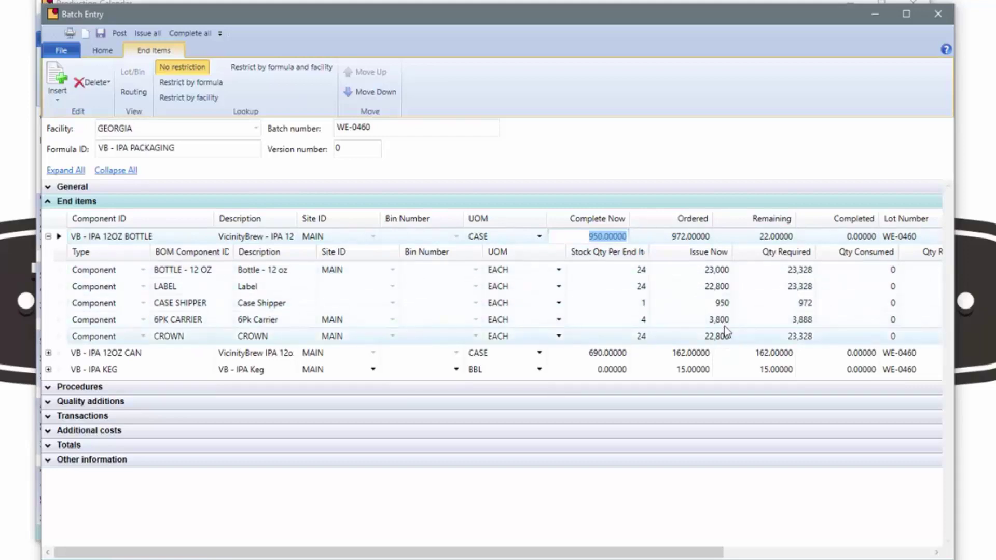
click(48, 236)
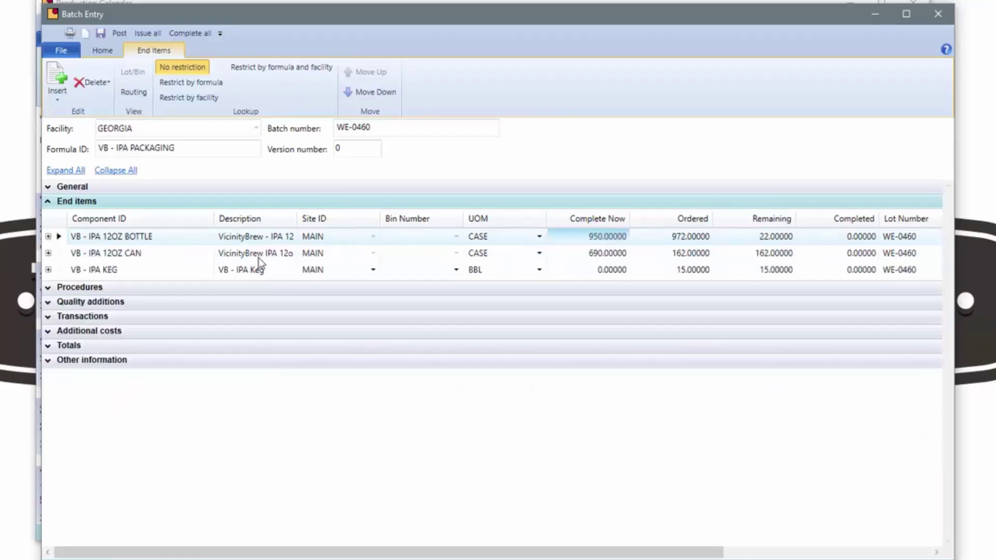
click(621, 255)
click(621, 269)
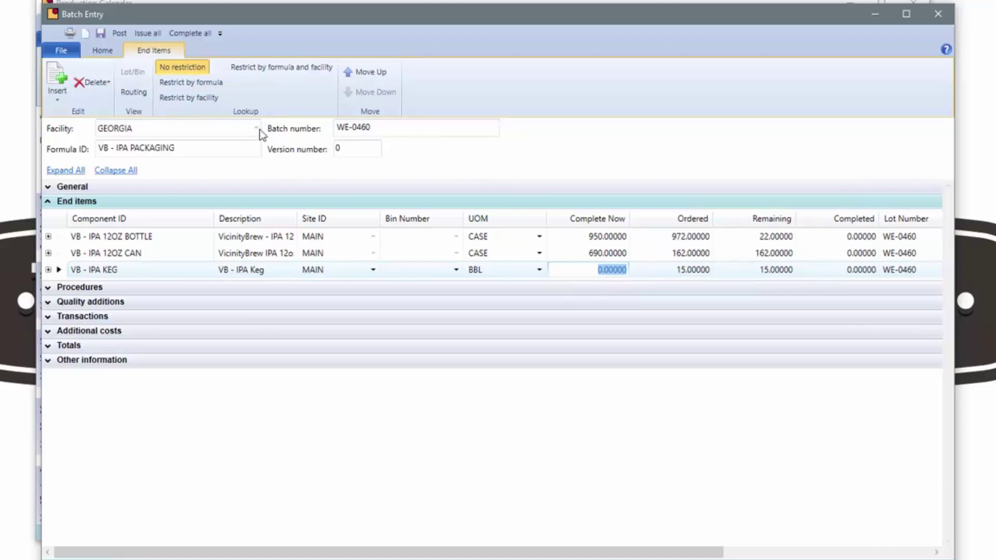
click(55, 202)
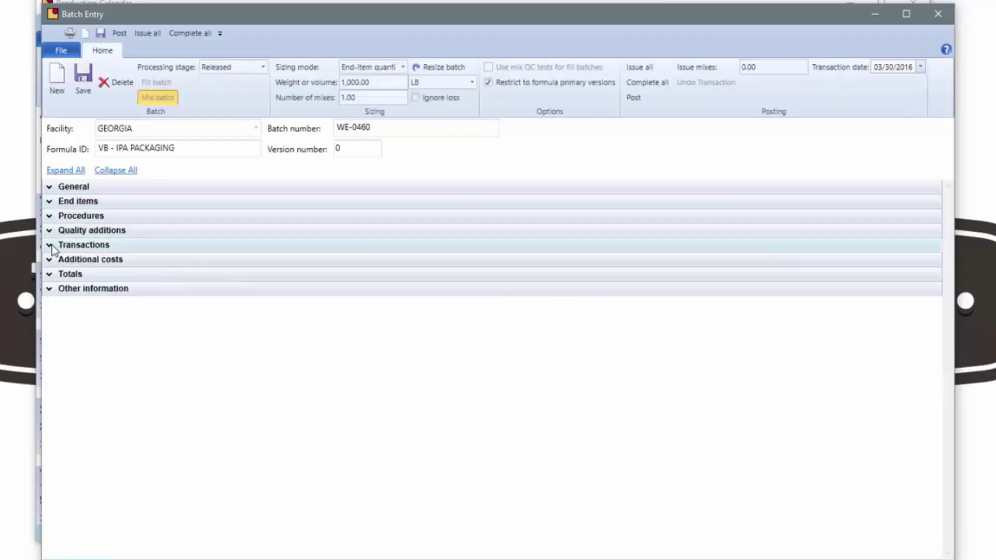
Examine the packaging batch's usage and completion transactions, including their quantities, unit costs and statuses.
click(54, 246)
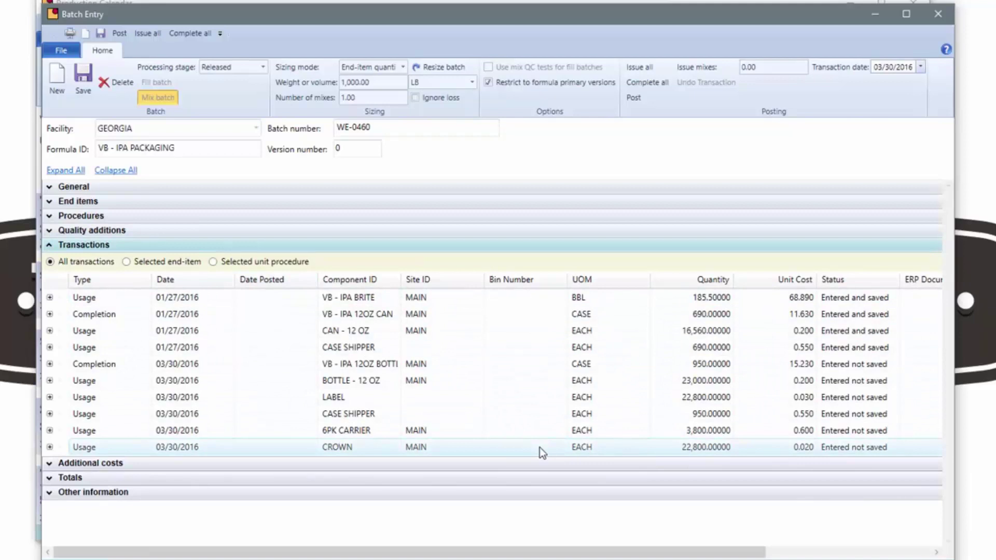
click(187, 335)
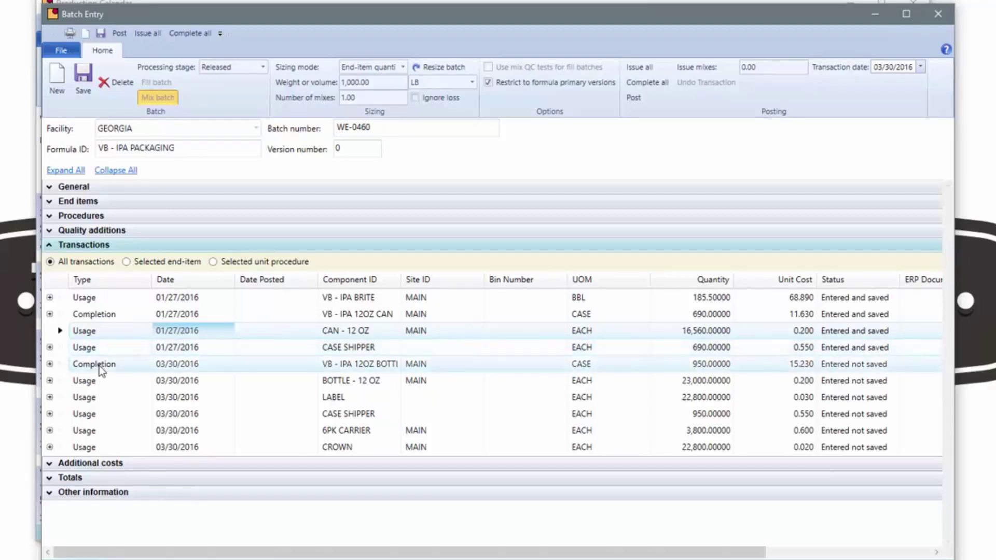
click(49, 244)
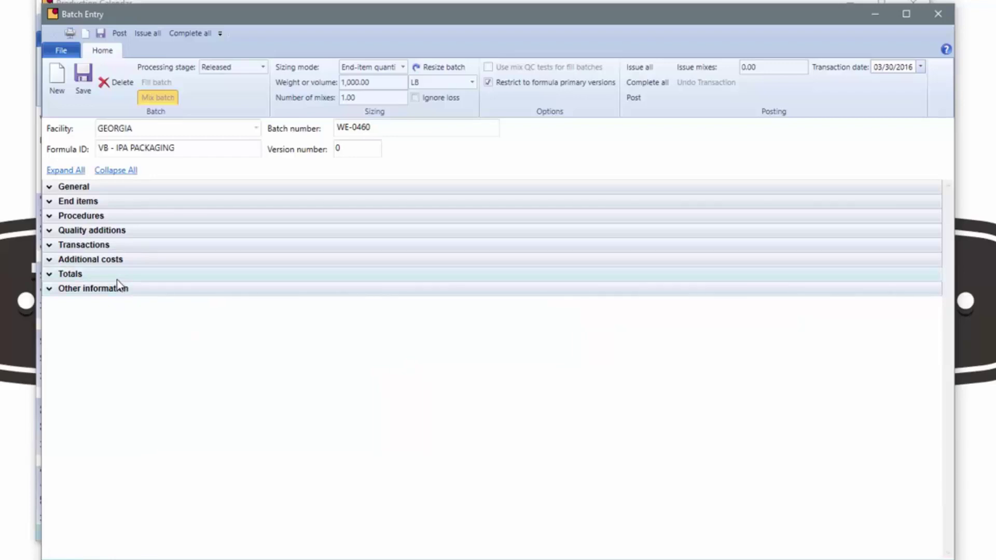
Save the VB - IPA PACKAGING batch and close it to return to the production calendar.
click(83, 81)
click(946, 15)
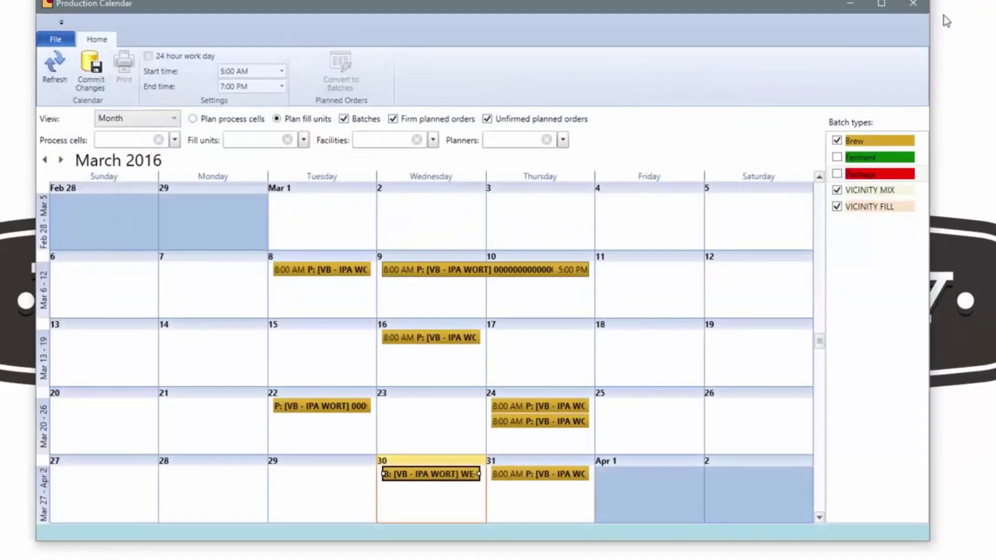